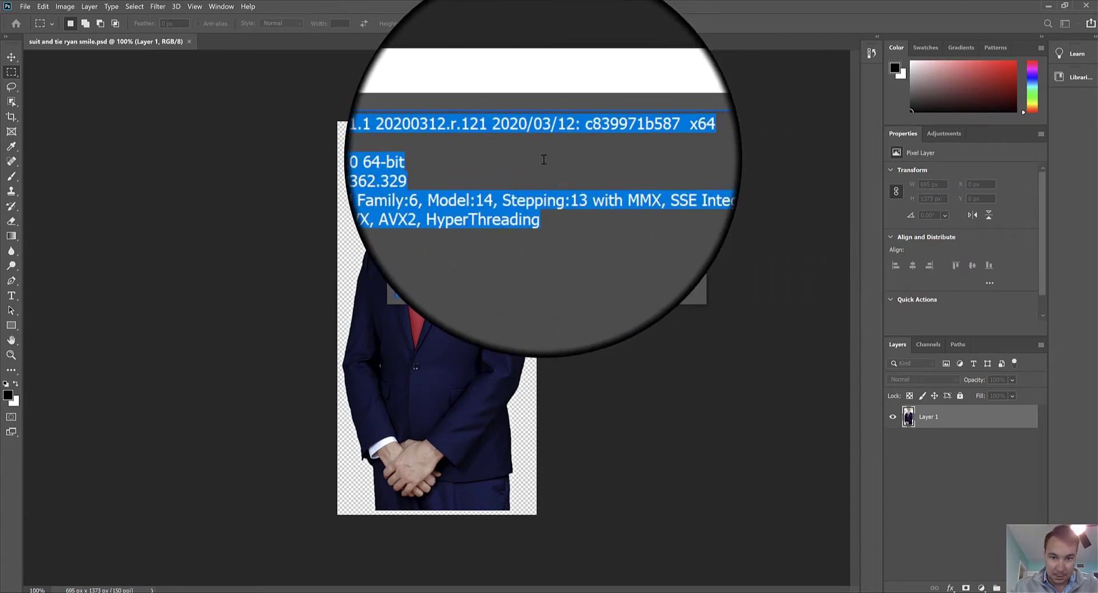
- Copy the Photoshop system information and close the System Info window
{"action": "left_click", "coordinate": [586, 153]}
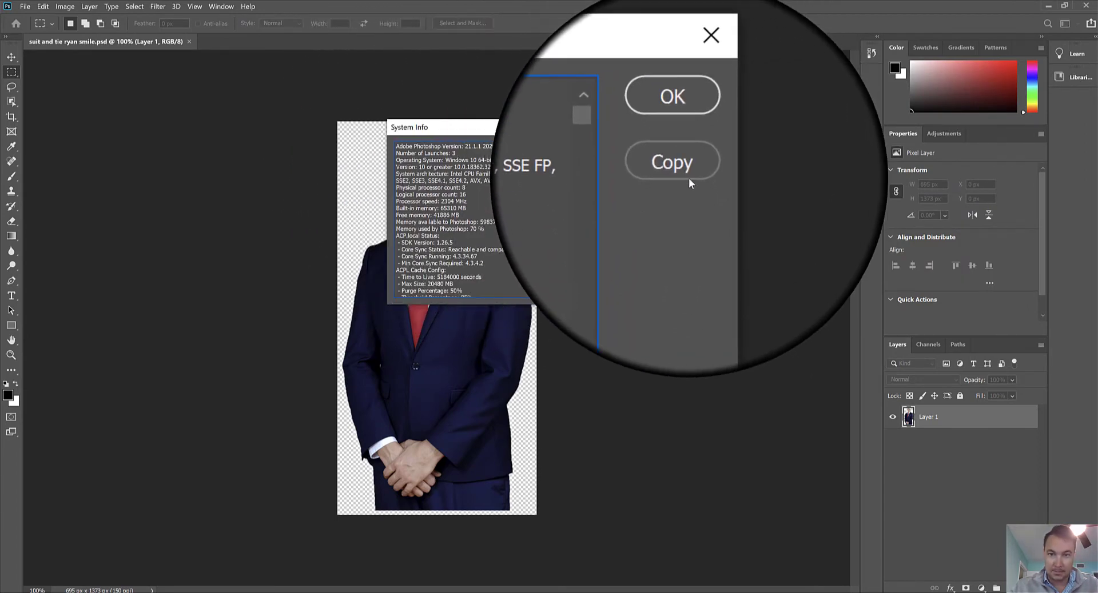
{"action": "left_click", "coordinate": [689, 175]}
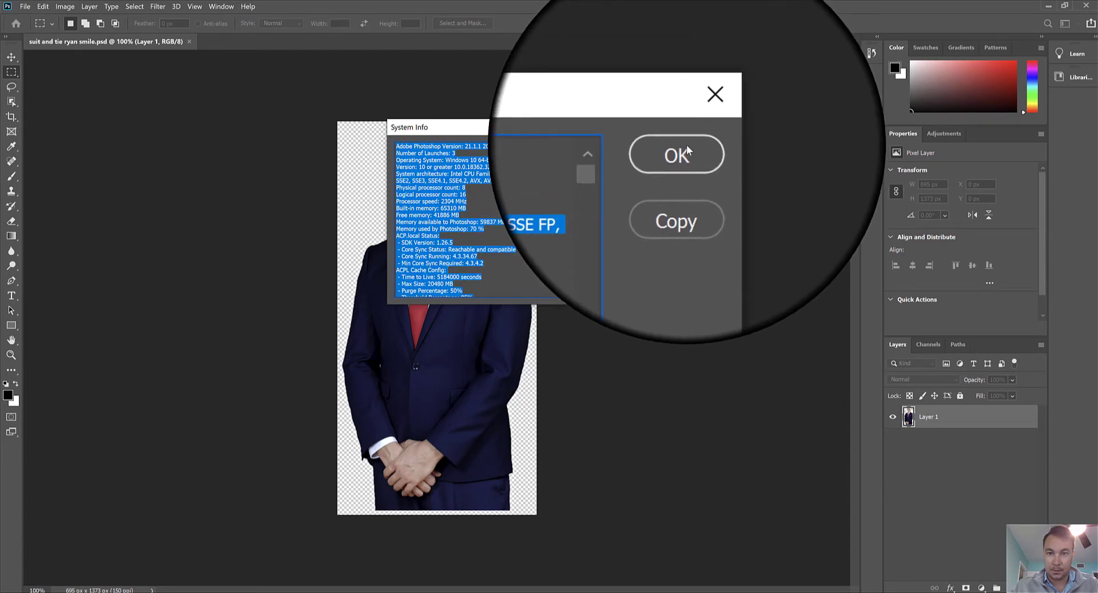
{"action": "left_click", "coordinate": [686, 147]}
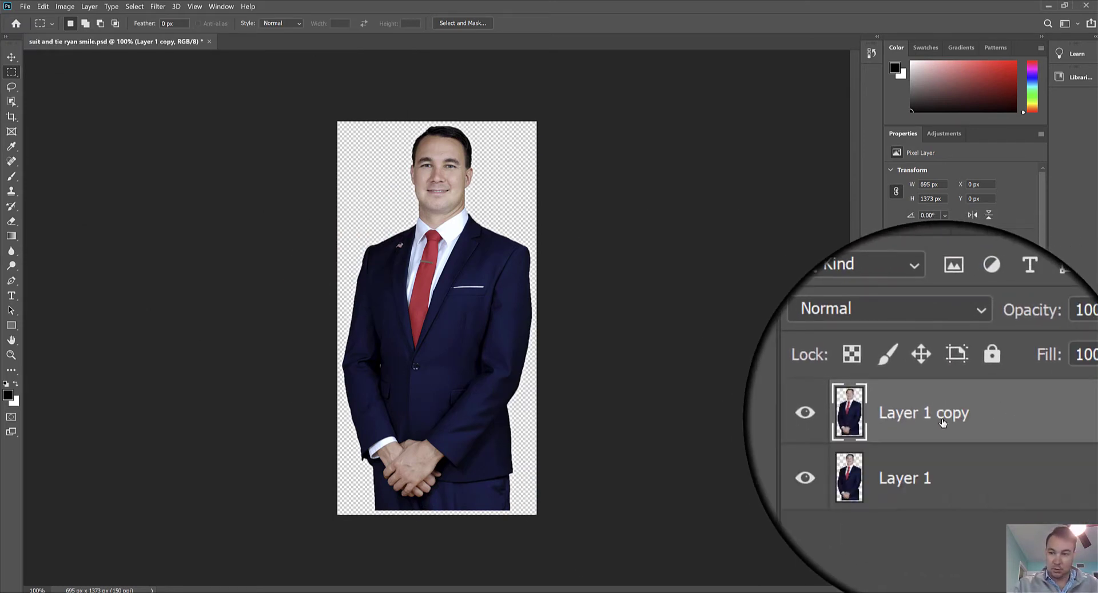
- Hide the duplicated layer, select the original Layer 1 and open it in the Liquify filter
{"action": "left_click", "coordinate": [894, 419]}
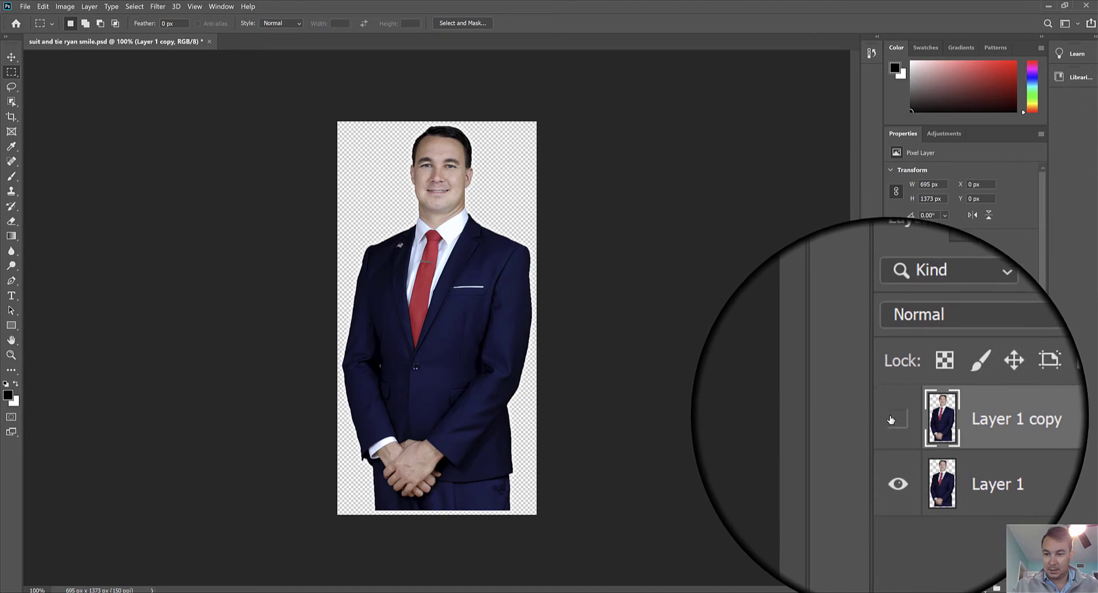
{"action": "left_click", "coordinate": [951, 448]}
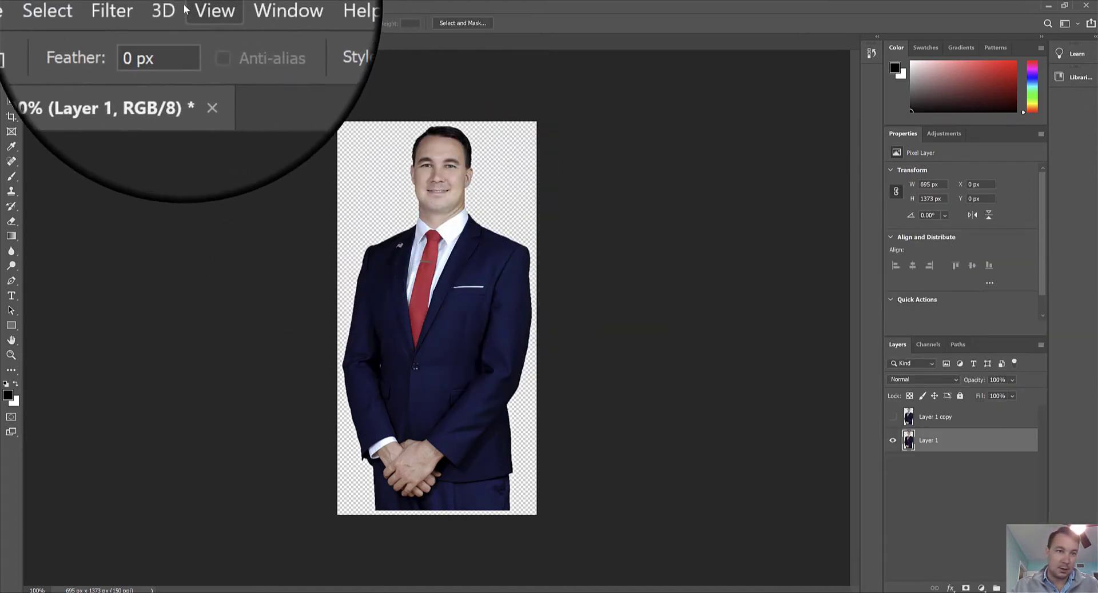
{"action": "left_click", "coordinate": [163, 11]}
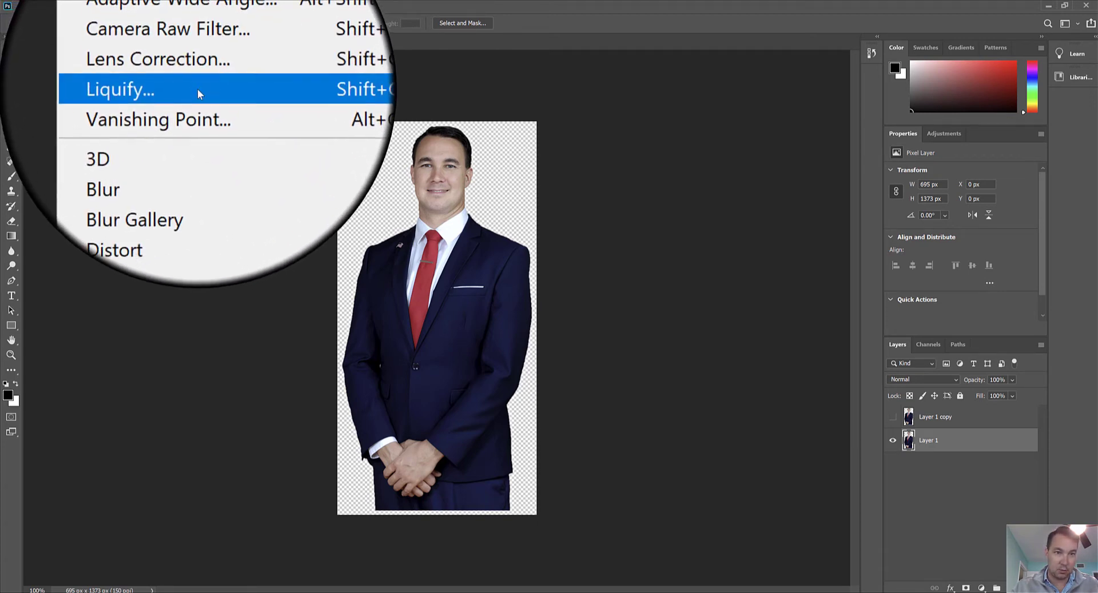
{"action": "left_click", "coordinate": [232, 91]}
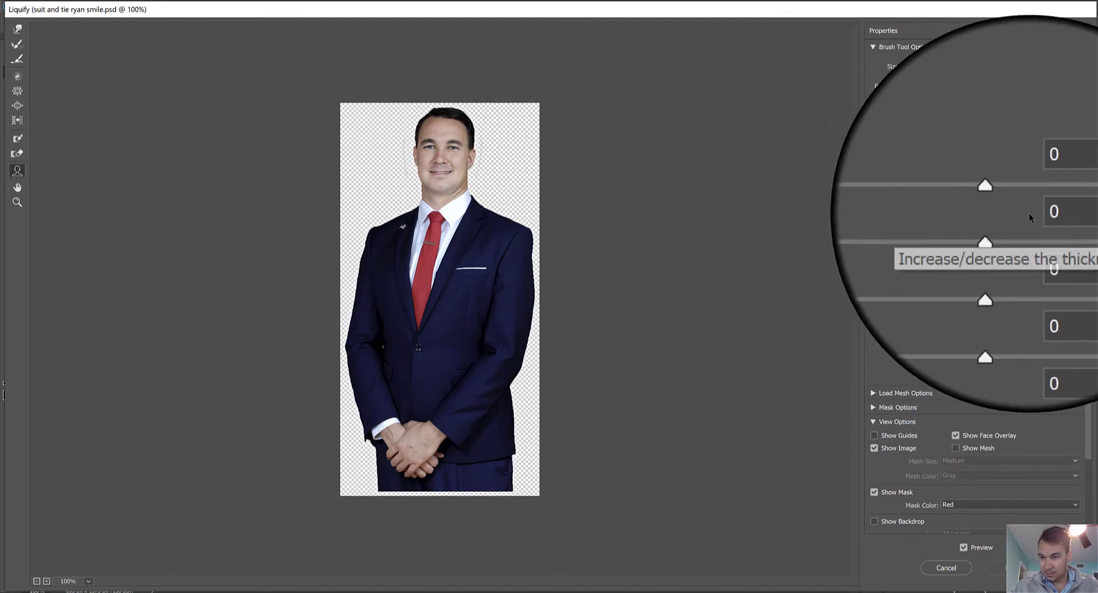
- Set the mouth's Smile value to 86 in Face-Aware Liquify while viewing the face at 400%
{"action": "left_click_drag", "start_coordinate": [1013, 205], "coordinate": [1045, 197]}
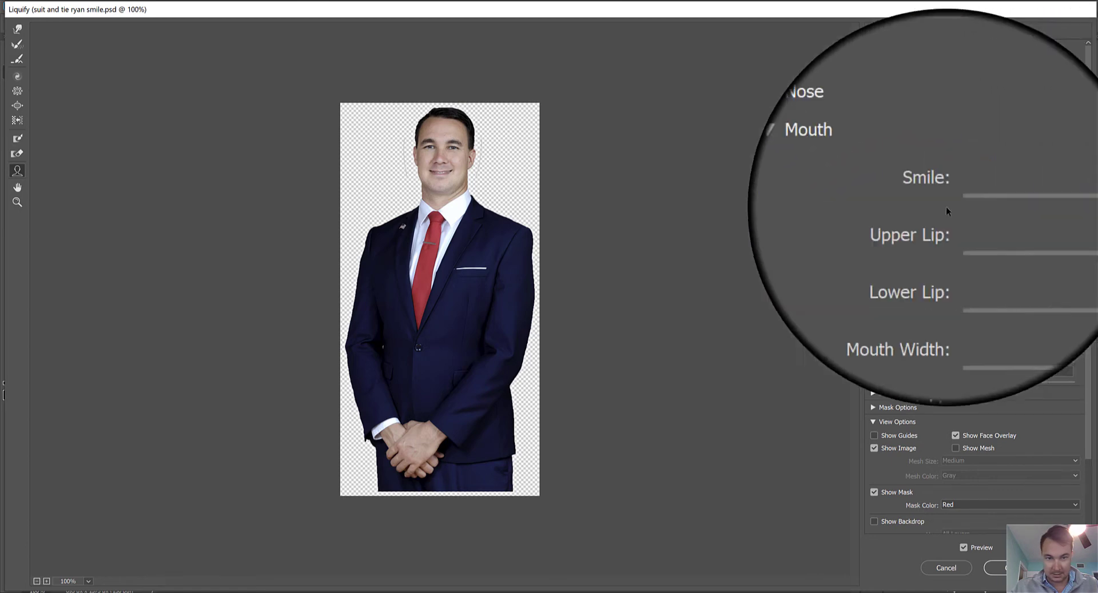
{"action": "left_click_drag", "start_coordinate": [945, 207], "coordinate": [1028, 202]}
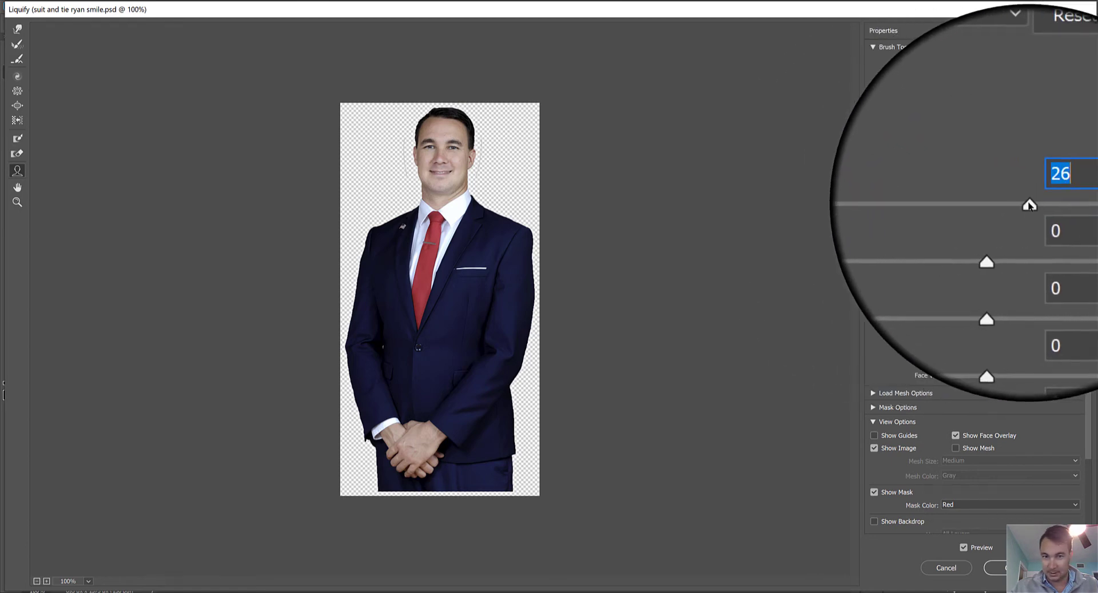
{"action": "left_click", "coordinate": [89, 581]}
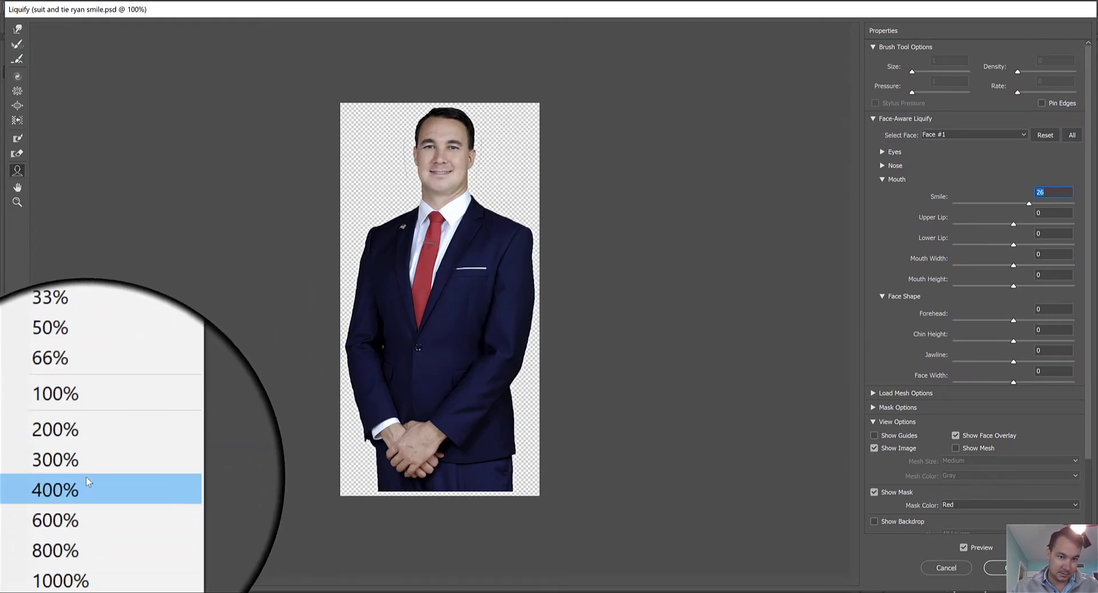
{"action": "left_click", "coordinate": [85, 480]}
{"action": "scroll", "coordinate": [356, 326], "scroll_direction": "up", "scroll_amount": 10}
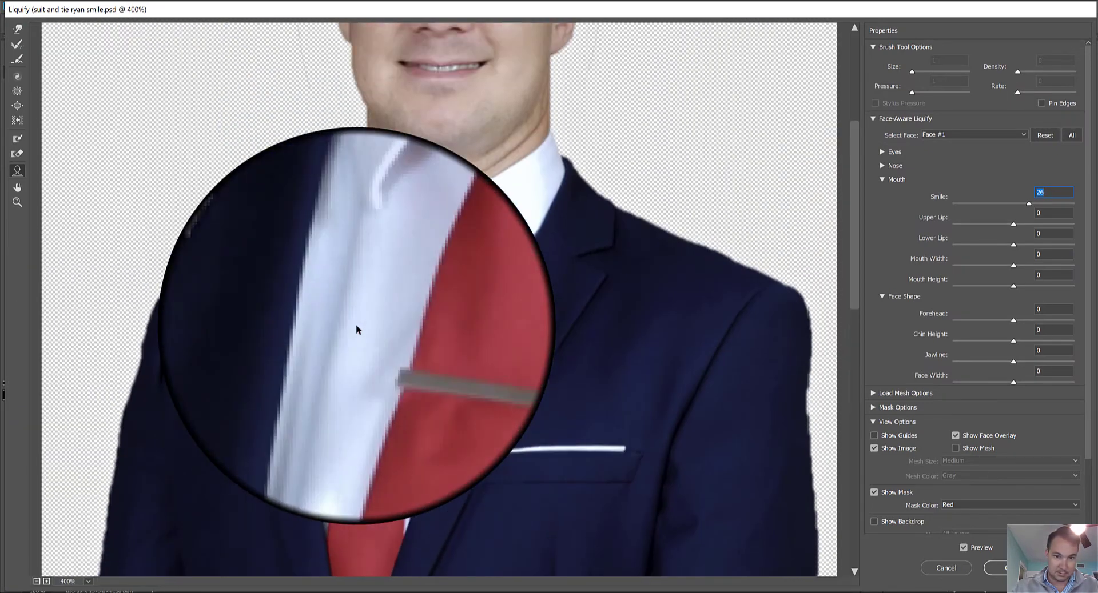
{"action": "scroll", "coordinate": [356, 325], "scroll_direction": "up", "scroll_amount": 3}
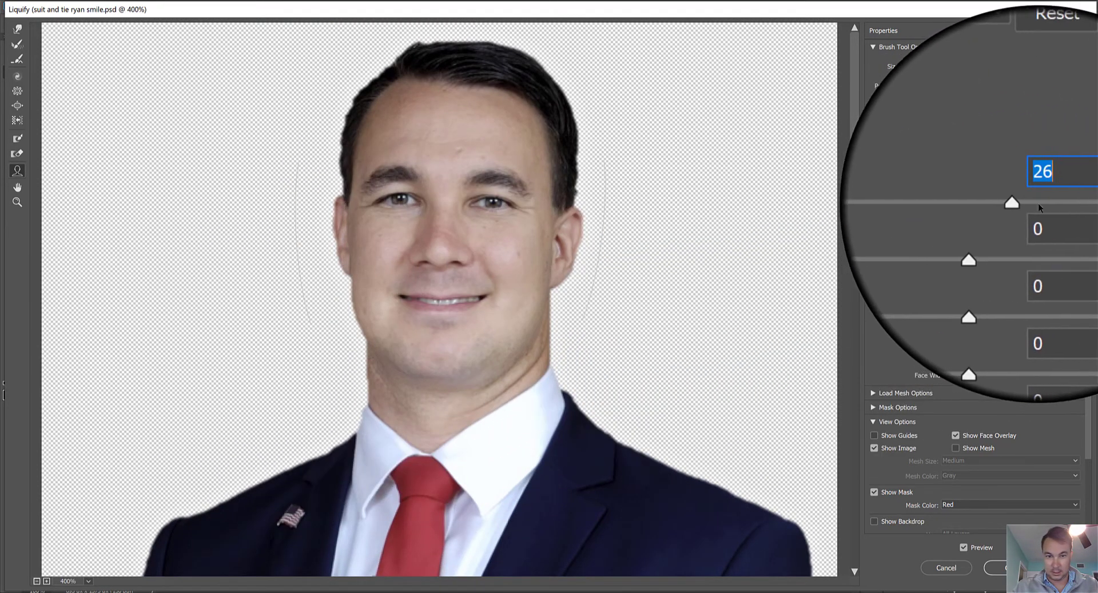
{"action": "left_click_drag", "start_coordinate": [1012, 204], "coordinate": [1064, 207]}
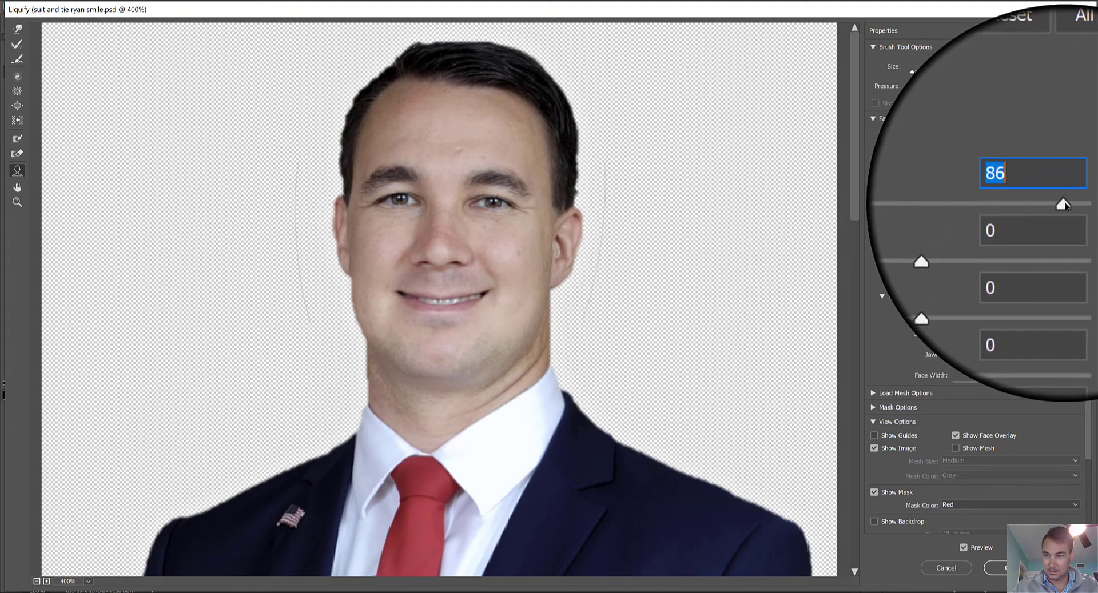
- Shape the mouth with Upper Lip 100, Lower Lip -46, Mouth Width -22 and Mouth Height 74
{"action": "left_click_drag", "start_coordinate": [921, 261], "coordinate": [1089, 235]}
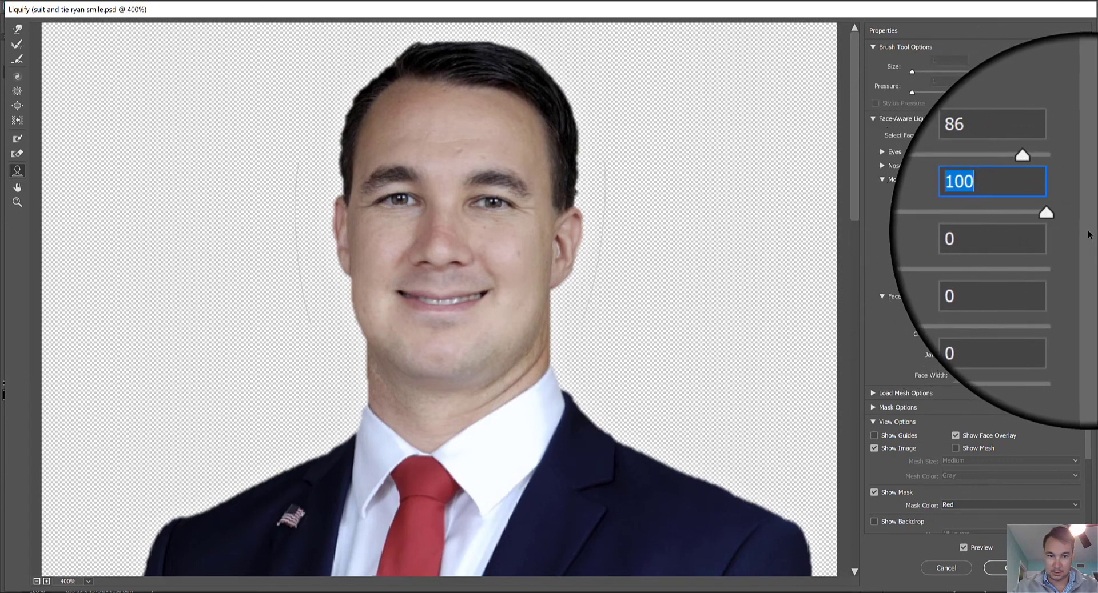
{"action": "left_click_drag", "start_coordinate": [1019, 246], "coordinate": [1070, 247]}
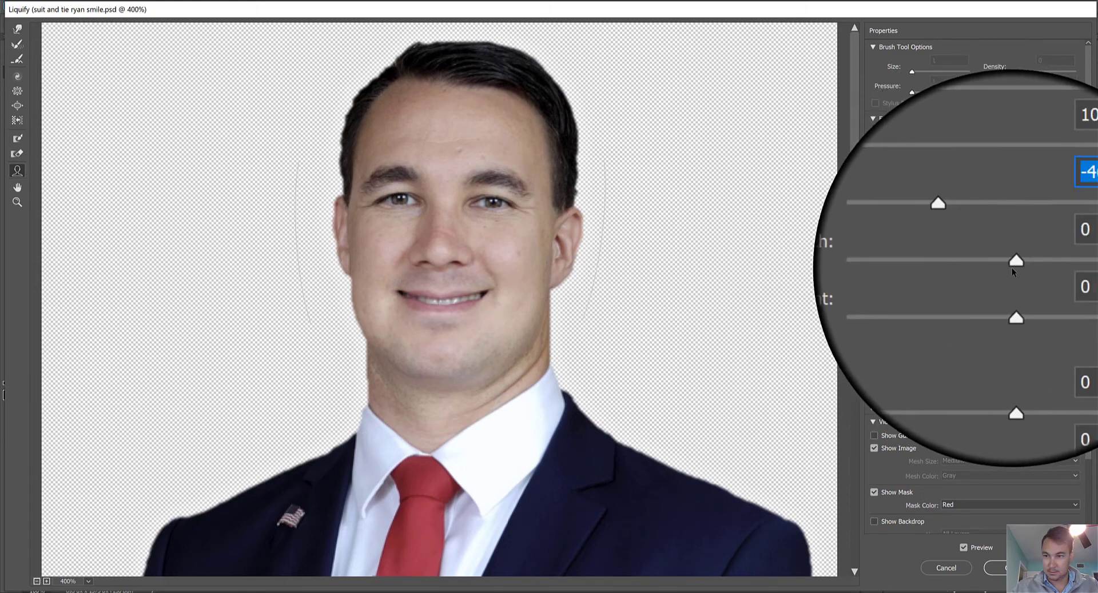
{"action": "mouse_move", "coordinate": [1013, 267]}
{"action": "left_mouse_down"}
{"action": "mouse_move", "coordinate": [1068, 266]}
{"action": "mouse_move", "coordinate": [991, 267]}
{"action": "mouse_move", "coordinate": [1000, 264]}
{"action": "left_mouse_up"}
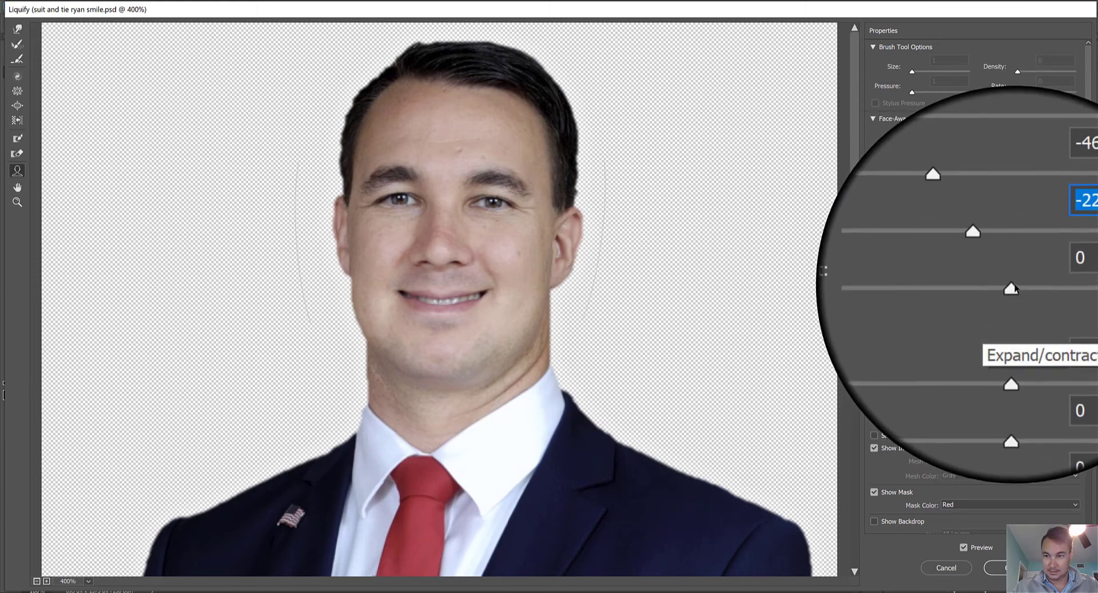
{"action": "left_click_drag", "start_coordinate": [1012, 289], "coordinate": [1057, 296]}
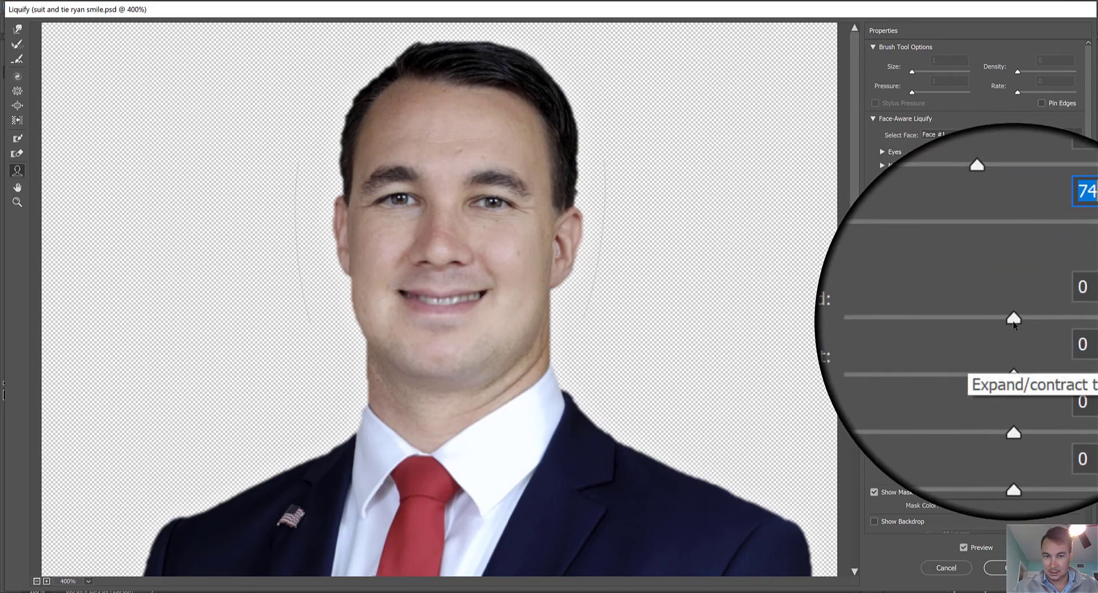
- Reshape the face with Forehead -25 and Chin Height 51, and moderately reduce the Jawline and slightly reduce the Face Width
{"action": "left_click_drag", "start_coordinate": [973, 317], "coordinate": [1046, 337]}
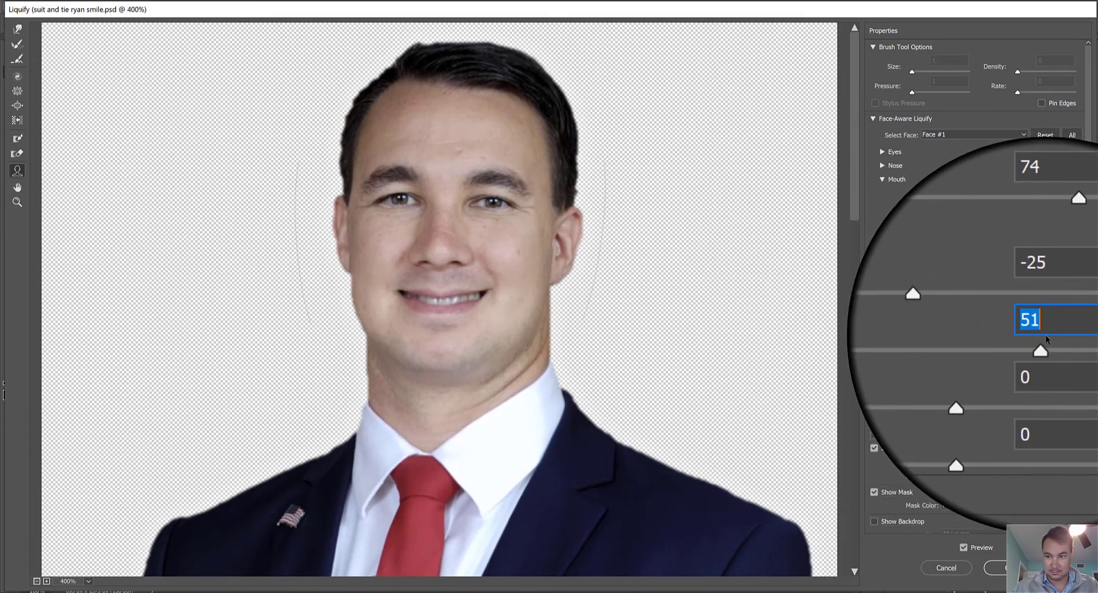
{"action": "left_click", "coordinate": [1013, 363]}
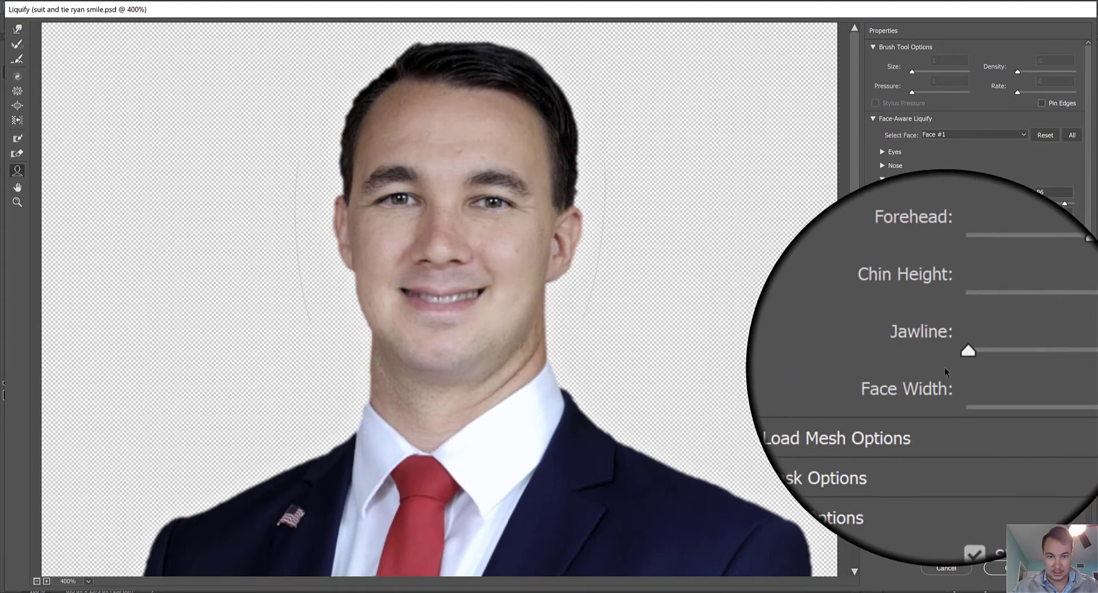
{"action": "mouse_move", "coordinate": [974, 350]}
{"action": "left_mouse_down"}
{"action": "mouse_move", "coordinate": [1027, 350]}
{"action": "mouse_move", "coordinate": [990, 363]}
{"action": "left_mouse_up"}
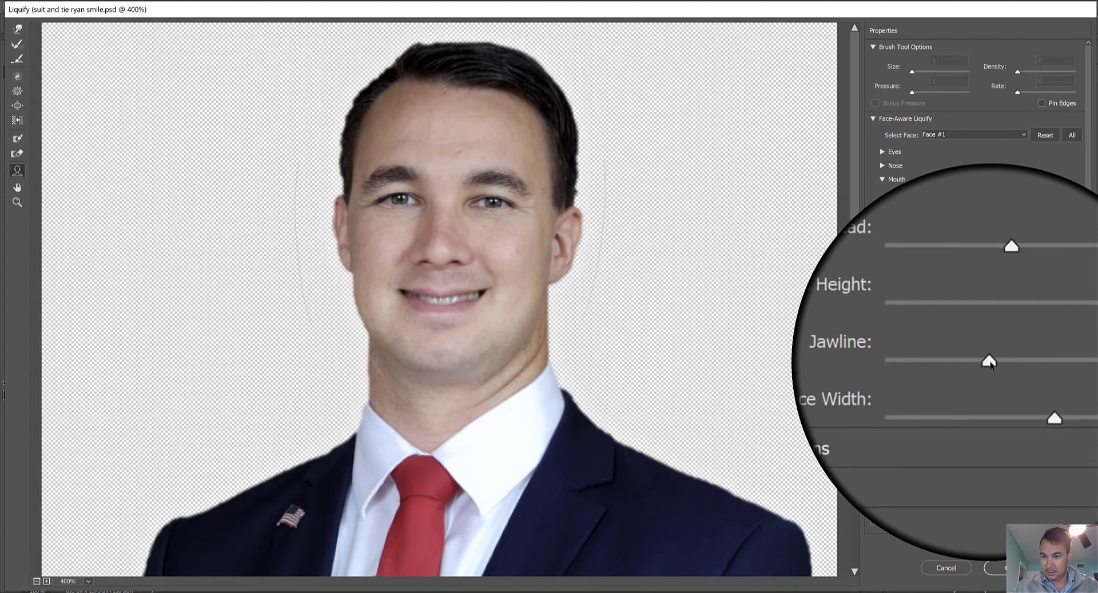
{"action": "left_click_drag", "start_coordinate": [1054, 417], "coordinate": [1001, 385]}
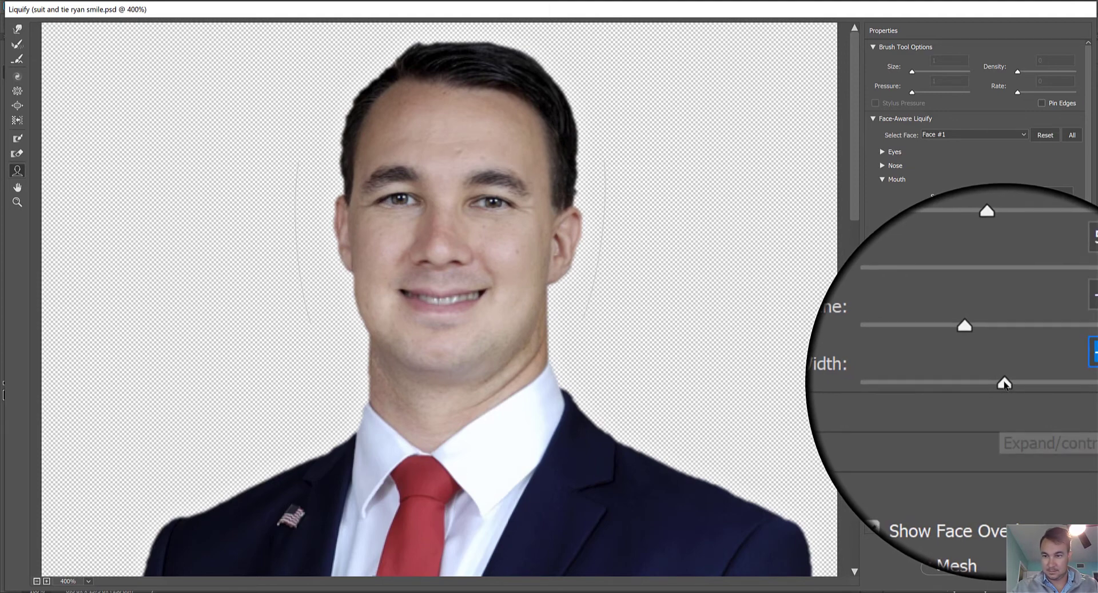
- Increase the Nose Height slightly and narrow the Nose Width slightly in the nose settings
{"action": "left_click", "coordinate": [881, 179]}
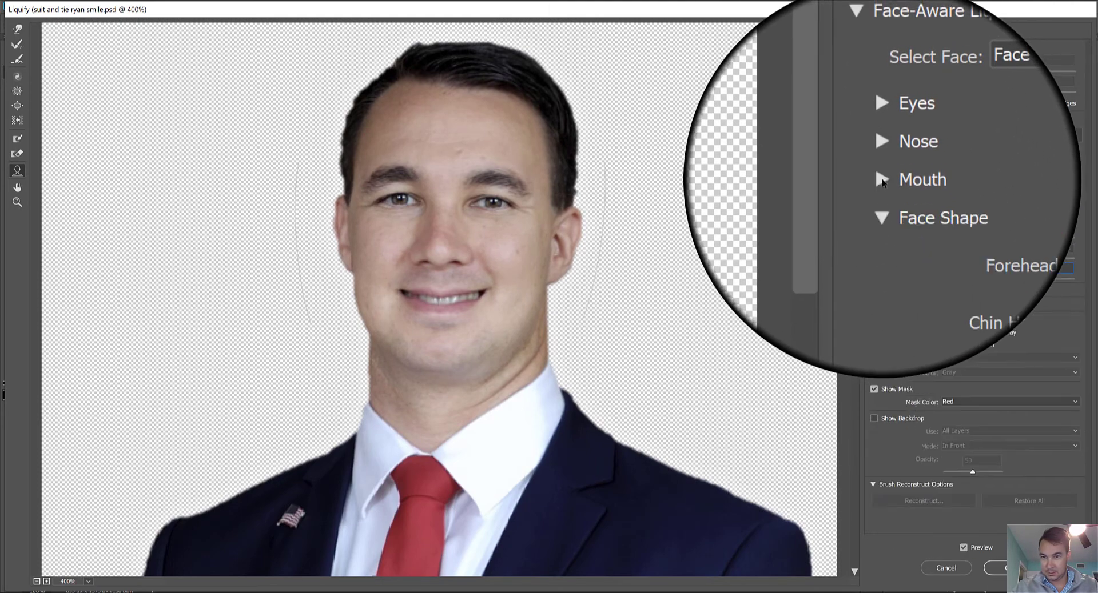
{"action": "left_click", "coordinate": [882, 194]}
{"action": "left_click", "coordinate": [880, 167]}
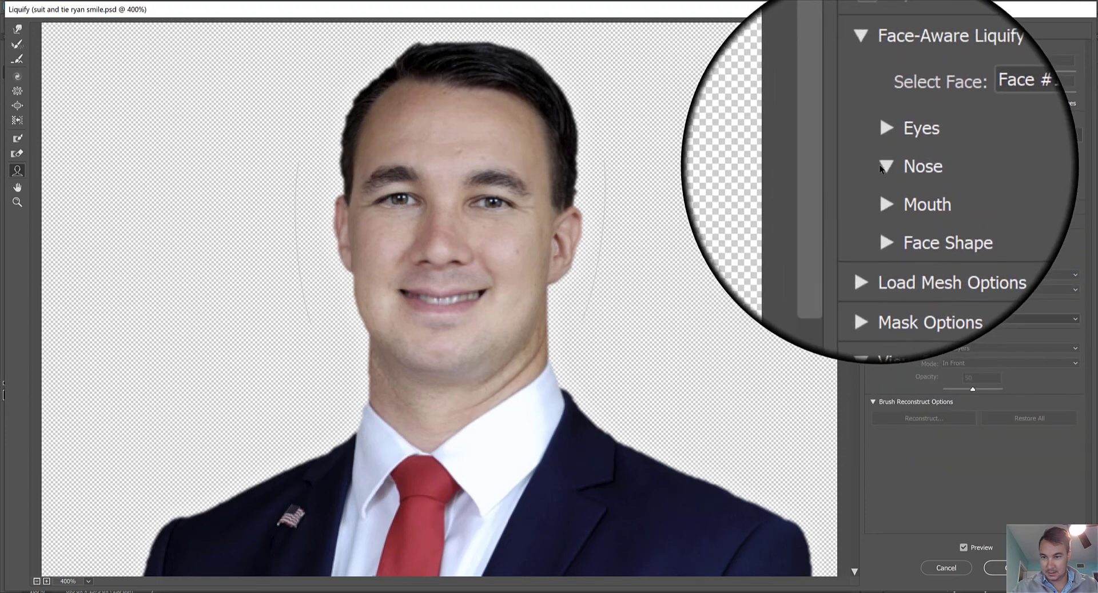
{"action": "mouse_move", "coordinate": [1015, 190]}
{"action": "left_mouse_down"}
{"action": "mouse_move", "coordinate": [1052, 190]}
{"action": "mouse_move", "coordinate": [1025, 192]}
{"action": "left_mouse_up"}
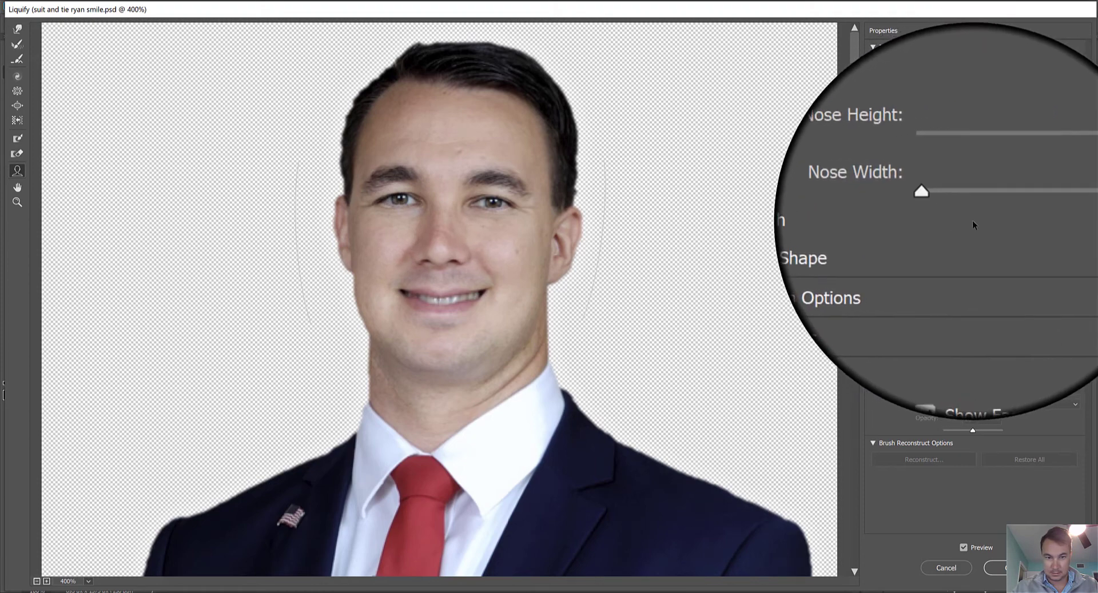
{"action": "left_click_drag", "start_coordinate": [974, 225], "coordinate": [990, 217]}
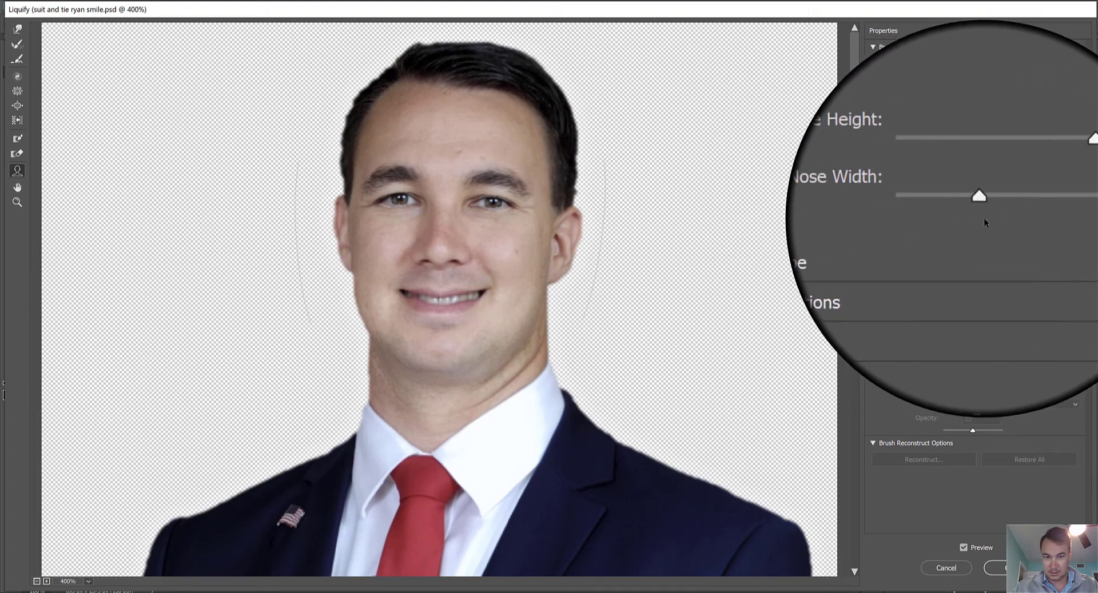
{"action": "left_click_drag", "start_coordinate": [983, 222], "coordinate": [1008, 215]}
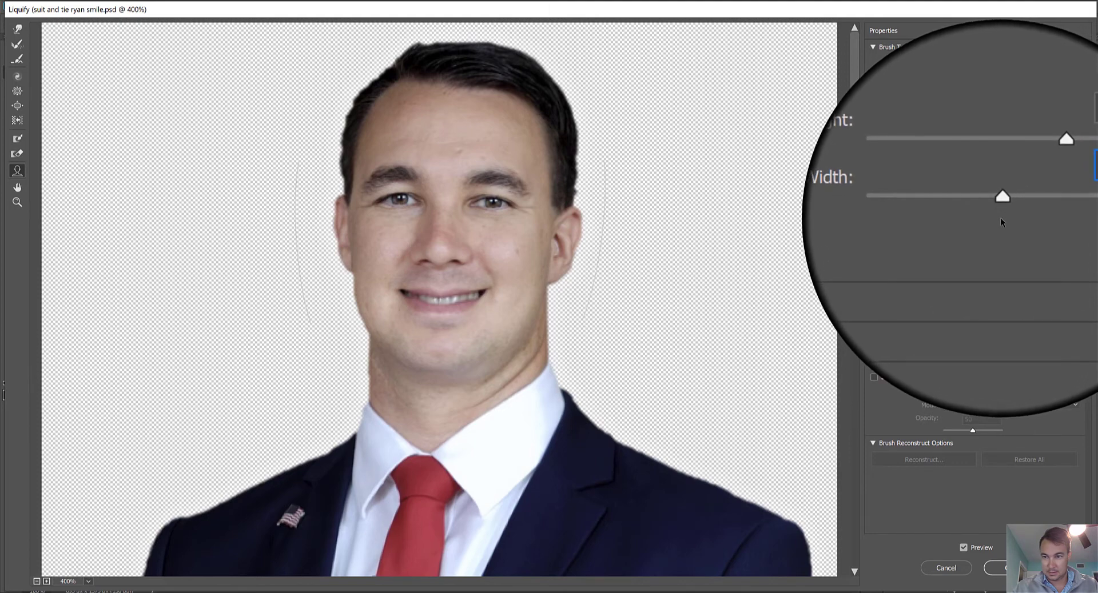
- Set the Eye Size to 10 for both eyes and the first Eye Height value to 10
{"action": "left_click", "coordinate": [836, 118]}
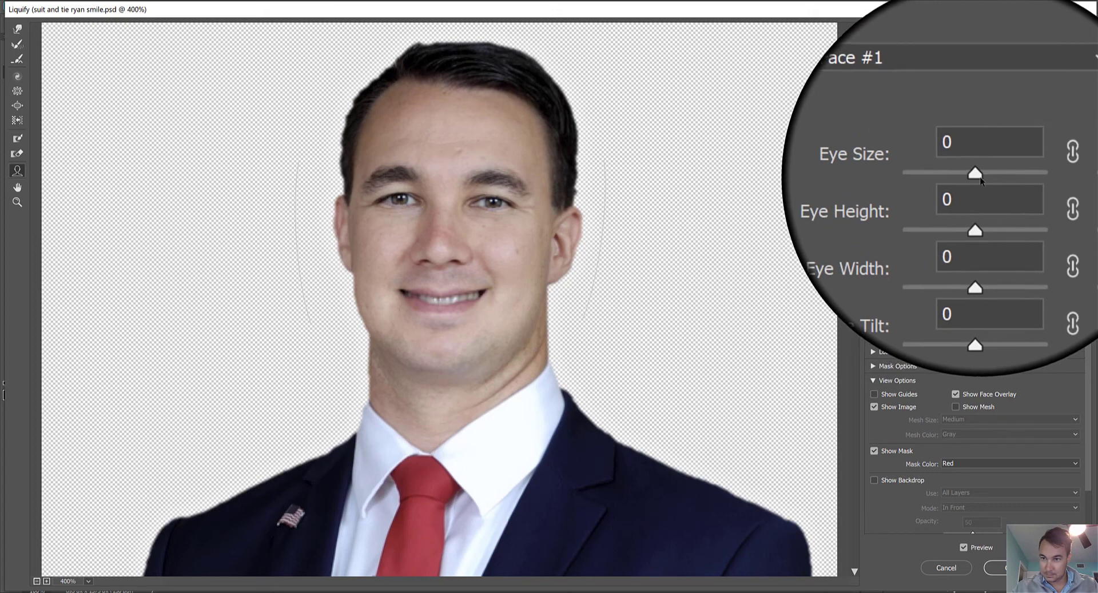
{"action": "mouse_move", "coordinate": [981, 181]}
{"action": "left_mouse_down"}
{"action": "mouse_move", "coordinate": [950, 183]}
{"action": "mouse_move", "coordinate": [982, 175]}
{"action": "left_mouse_up"}
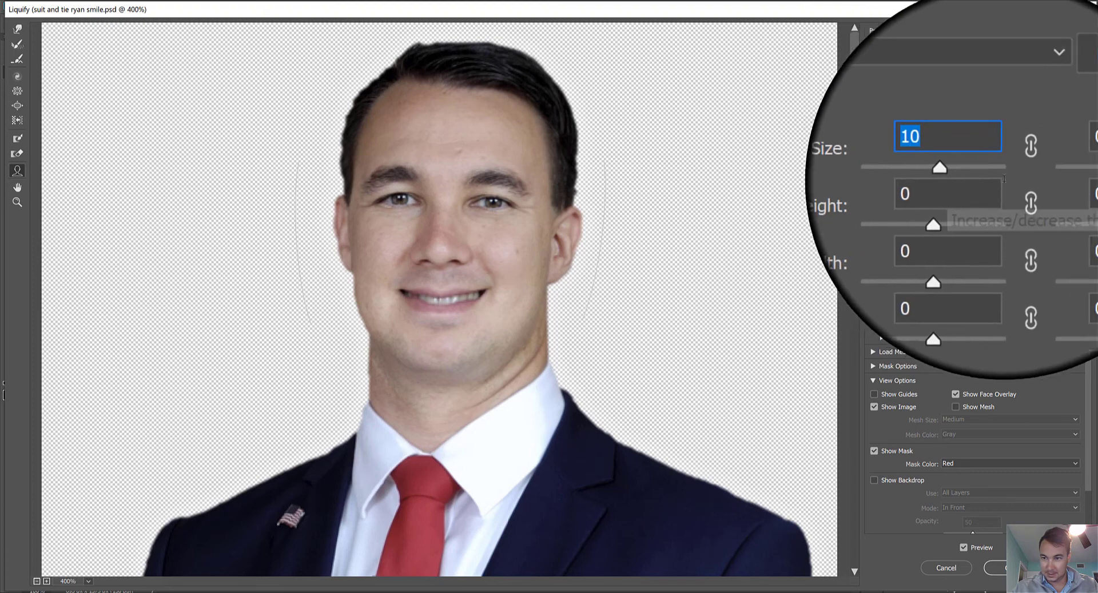
{"action": "left_click", "coordinate": [1049, 165]}
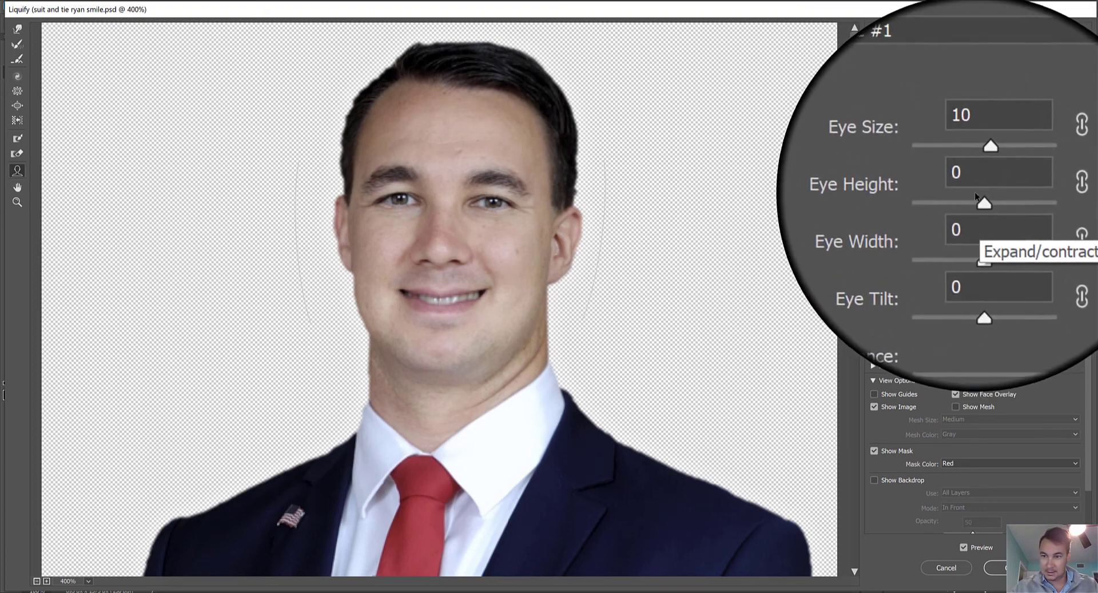
{"action": "left_click", "coordinate": [976, 181]}
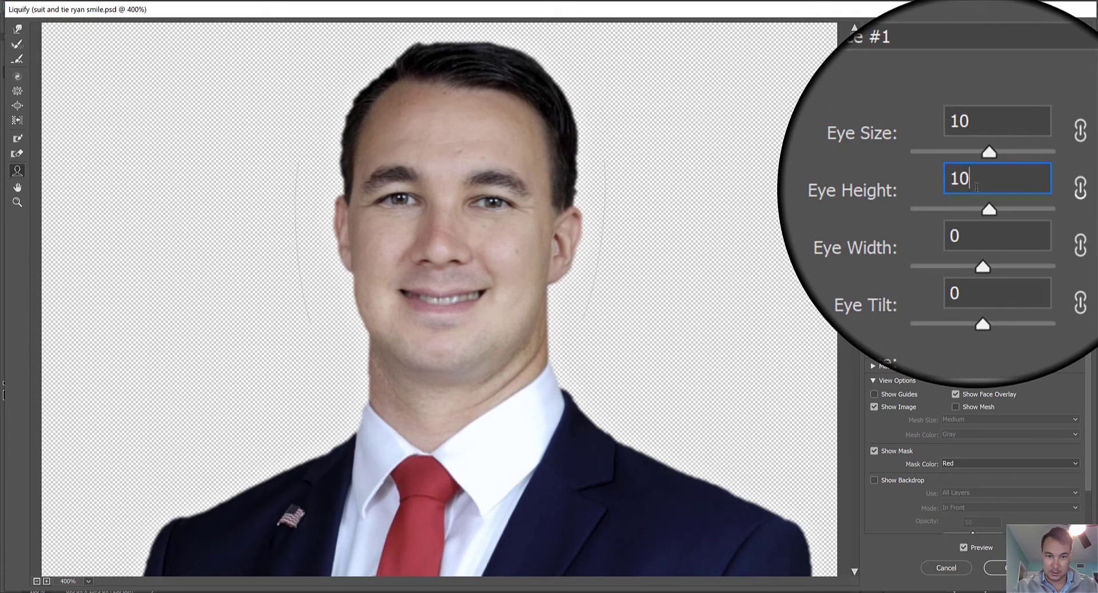
{"action": "type", "text": "10"}
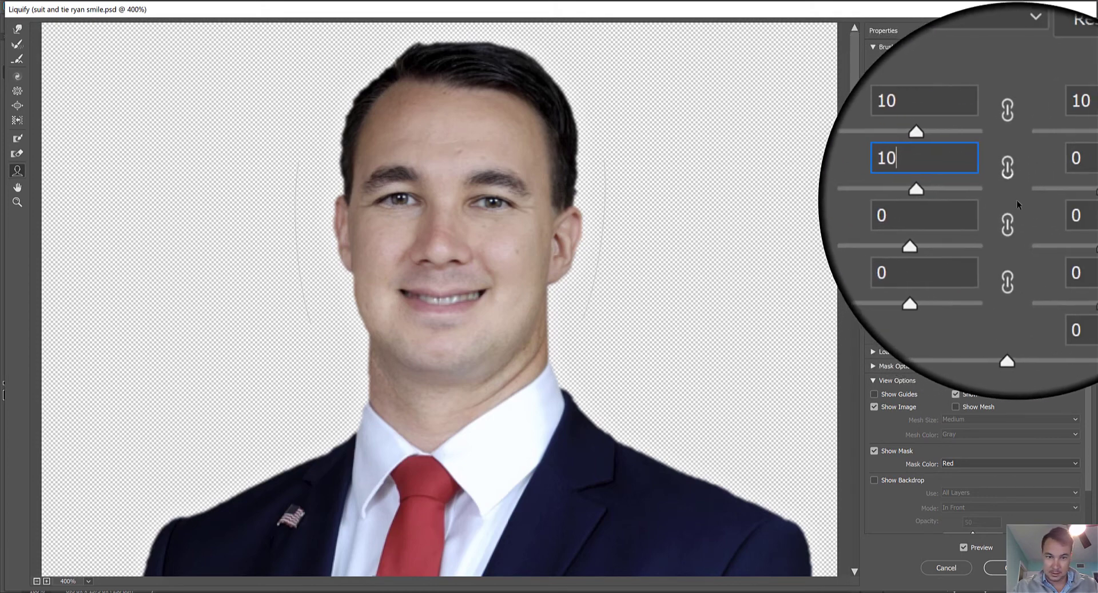
{"action": "type", "text": "0"}
{"action": "key", "text": "Return"}
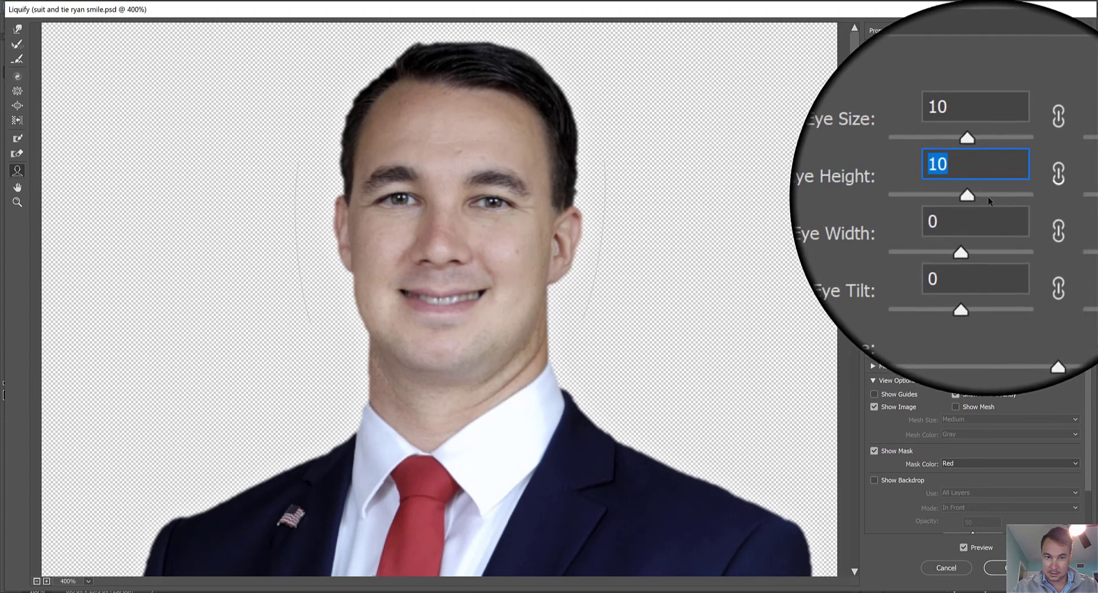
{"action": "mouse_move", "coordinate": [981, 189]}
{"action": "left_mouse_down"}
{"action": "mouse_move", "coordinate": [901, 203]}
{"action": "mouse_move", "coordinate": [979, 197]}
{"action": "left_mouse_up"}
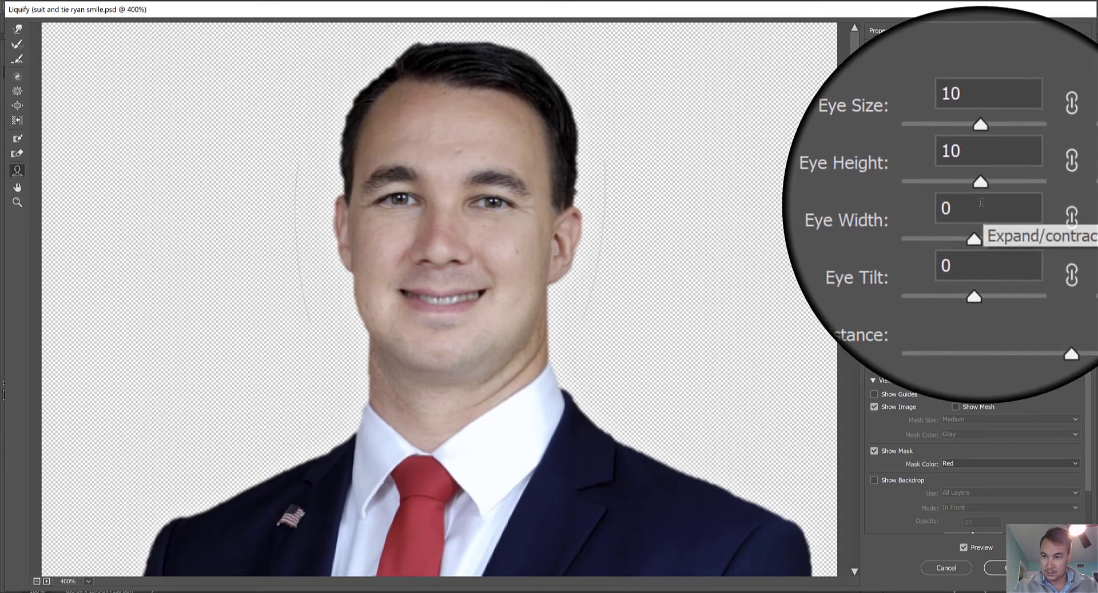
- Set the Eye Width to 10 for both eyes
{"action": "left_click", "coordinate": [978, 240]}
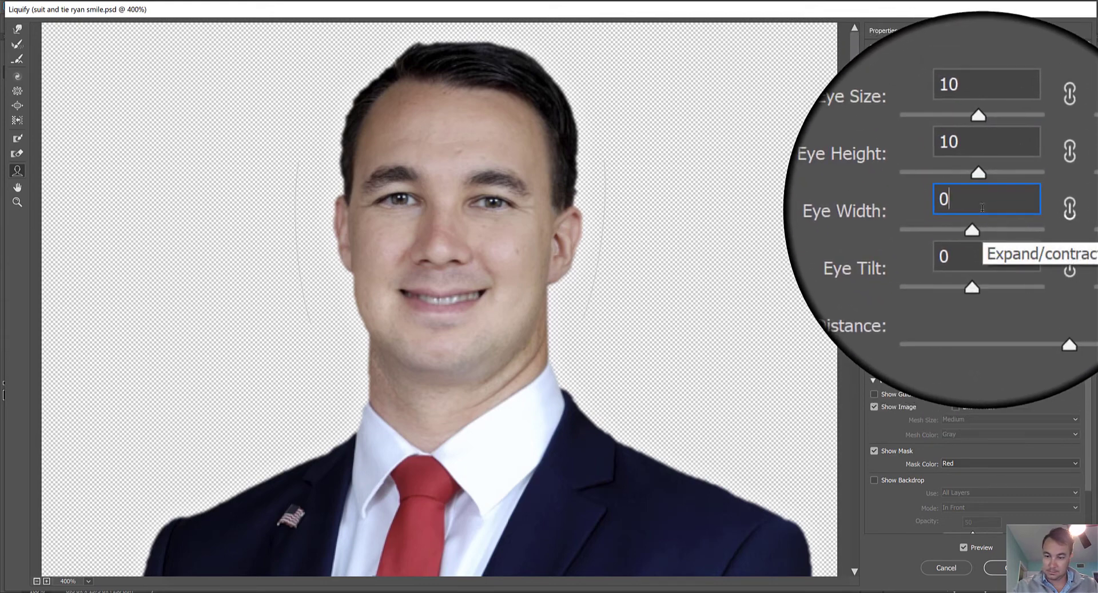
{"action": "double_click", "coordinate": [982, 207]}
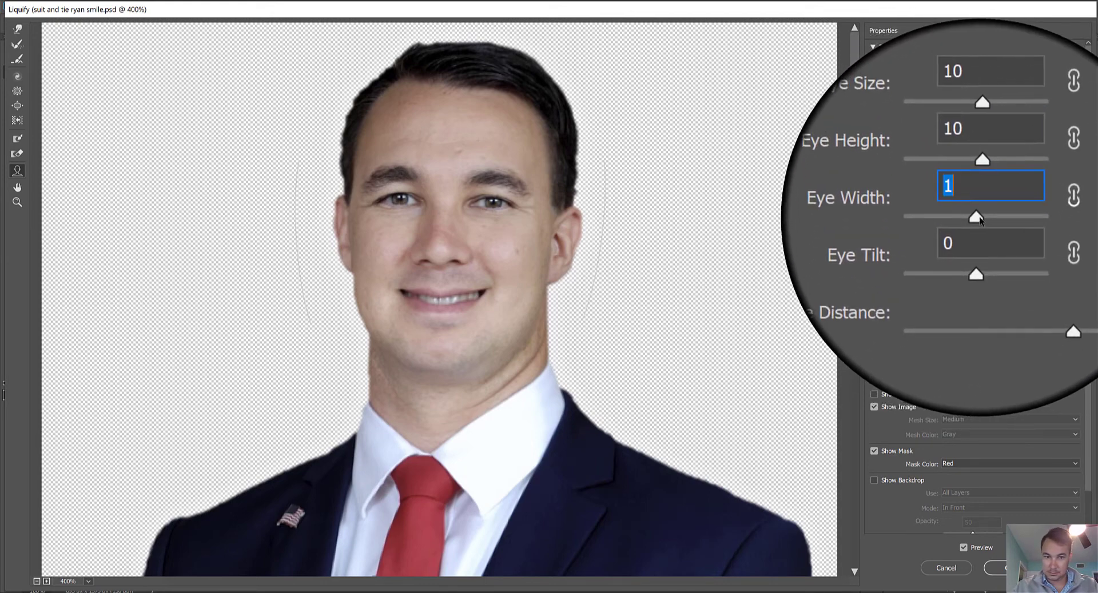
{"action": "type", "text": "-100"}
{"action": "key", "text": "Return"}
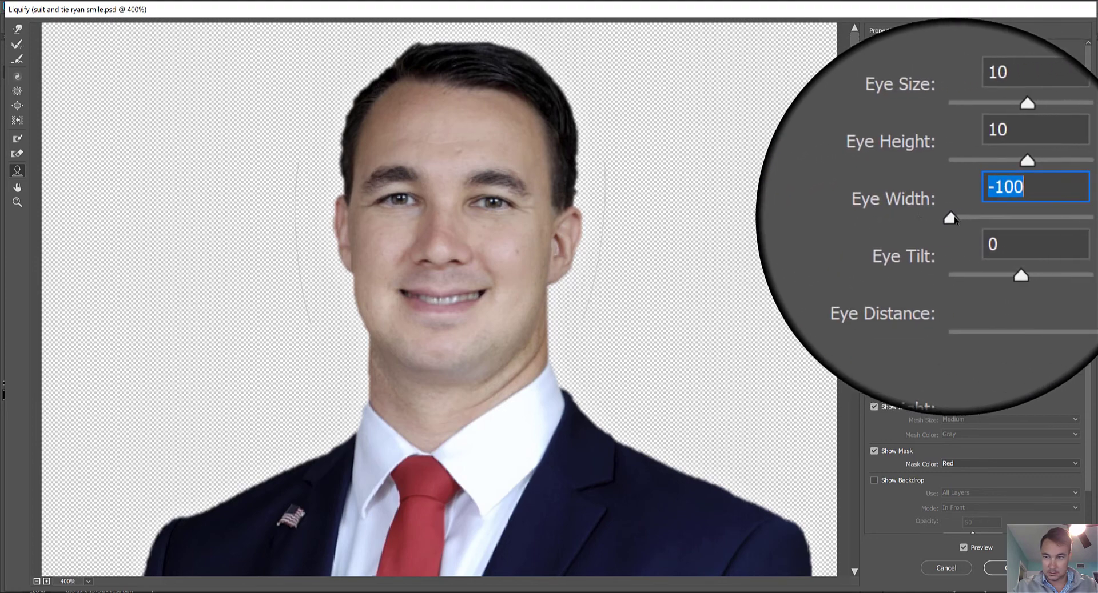
{"action": "type", "text": "6"}
{"action": "key", "text": "Return"}
{"action": "type", "text": "31"}
{"action": "key", "text": "Return"}
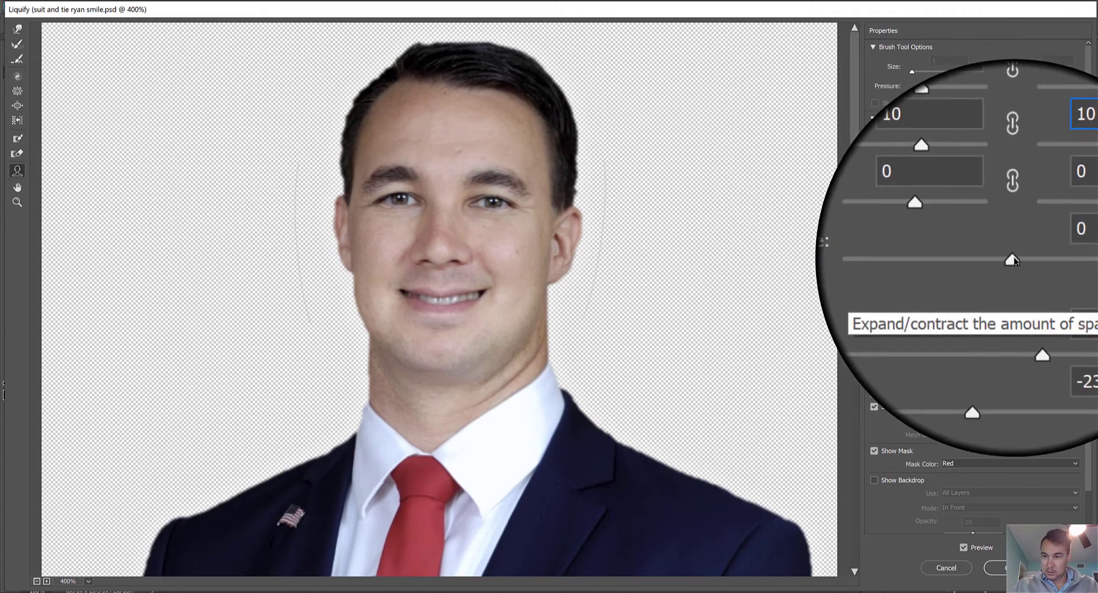
- Try Eye Distance values of 50 and 85, settle on a much smaller spacing, and apply the Liquify changes
{"action": "left_click", "coordinate": [1056, 260]}
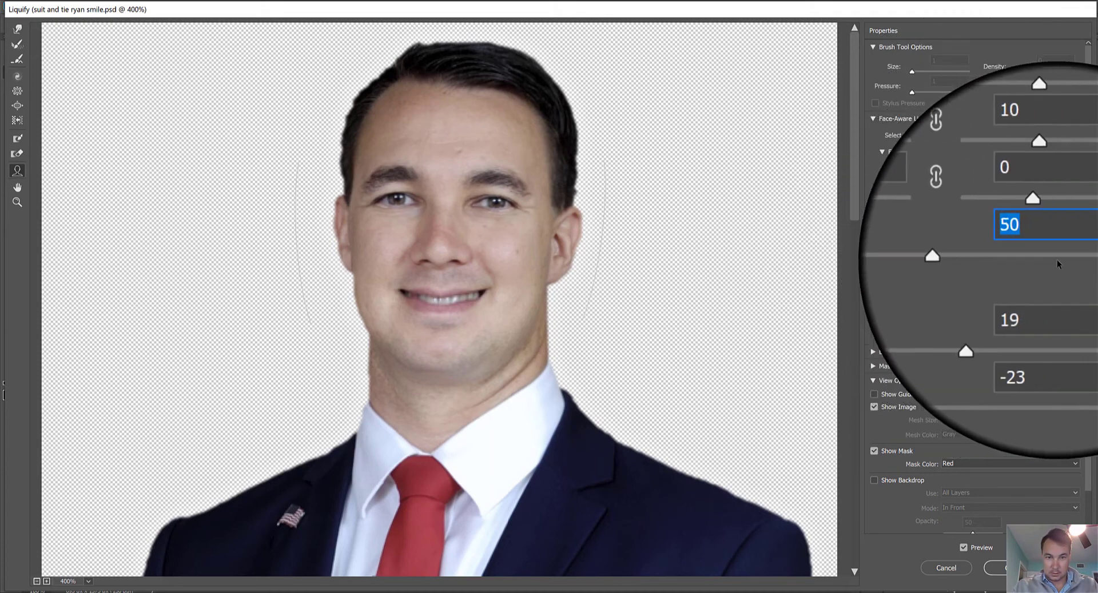
{"action": "type", "text": "85"}
{"action": "key", "text": "Return"}
{"action": "left_click_drag", "start_coordinate": [1053, 258], "coordinate": [1020, 263]}
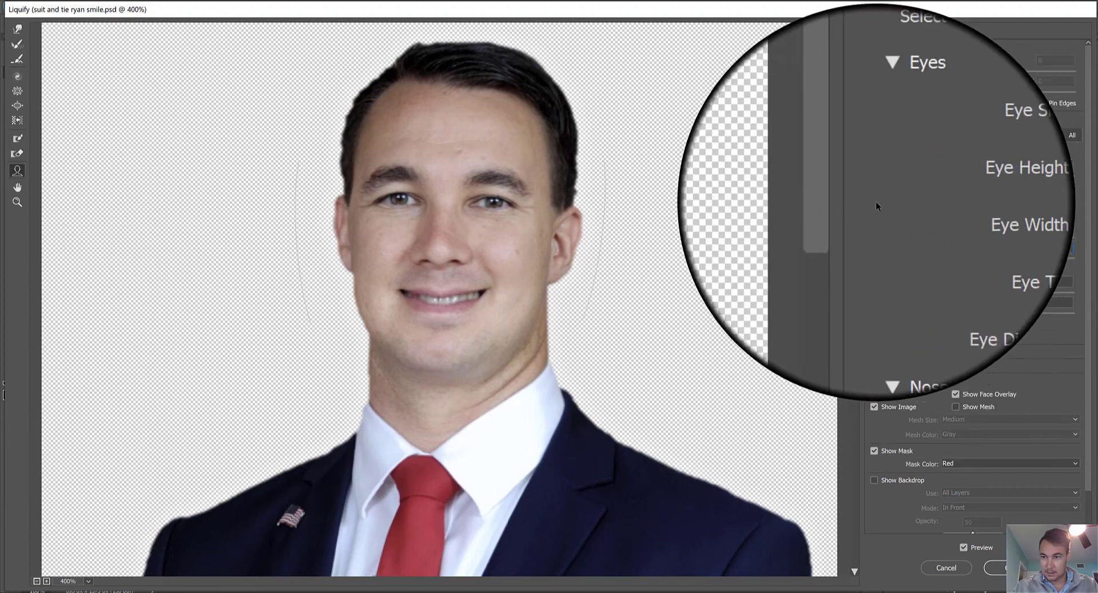
{"action": "left_click", "coordinate": [879, 164]}
{"action": "left_click", "coordinate": [881, 165]}
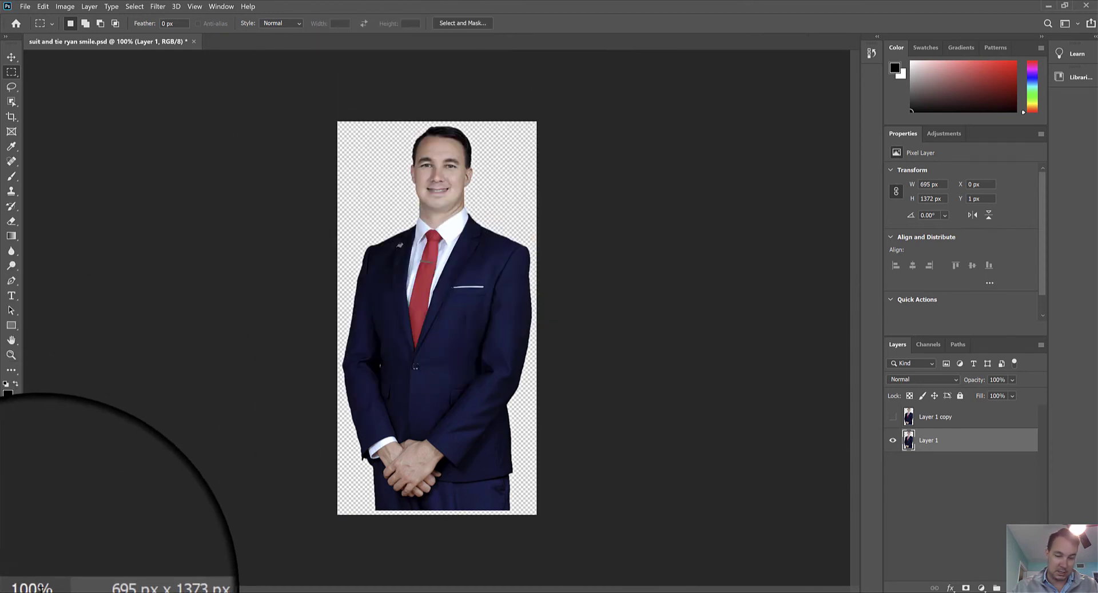
- Examine the reshaped mouth and teeth close up, and make white the foreground colour
{"action": "left_click", "coordinate": [36, 590]}
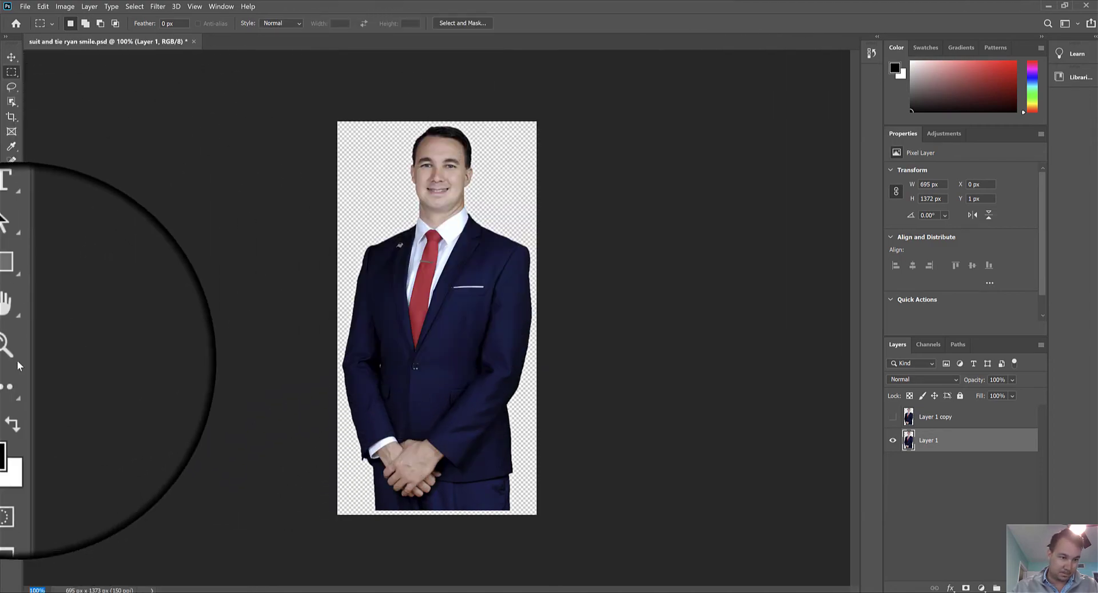
{"action": "left_click", "coordinate": [11, 355]}
{"action": "left_click_drag", "start_coordinate": [383, 159], "coordinate": [669, 373]}
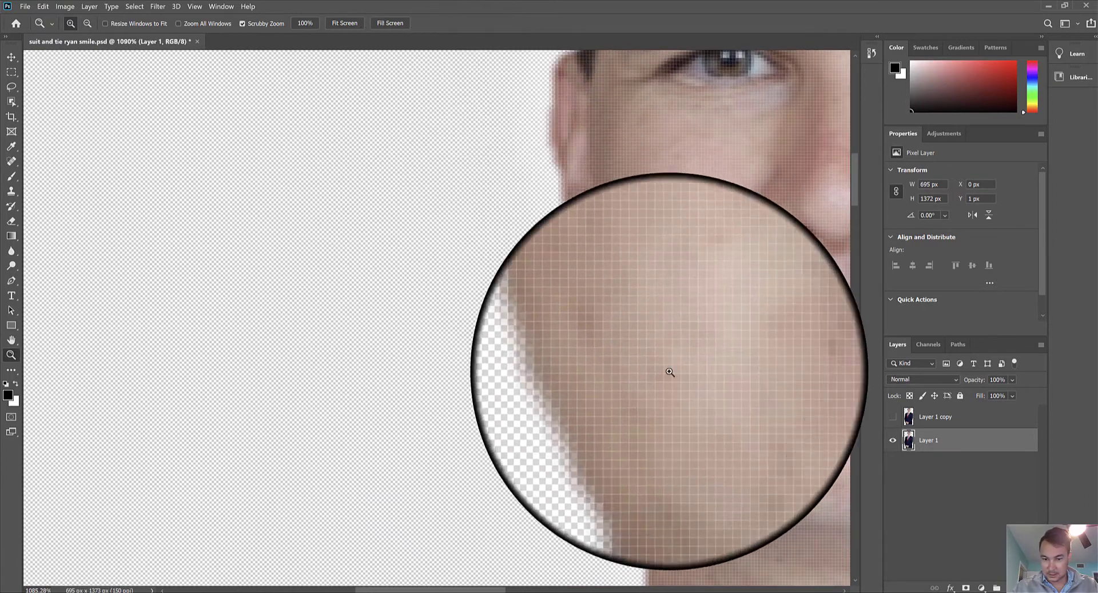
{"action": "left_click_drag", "start_coordinate": [444, 590], "coordinate": [506, 590]}
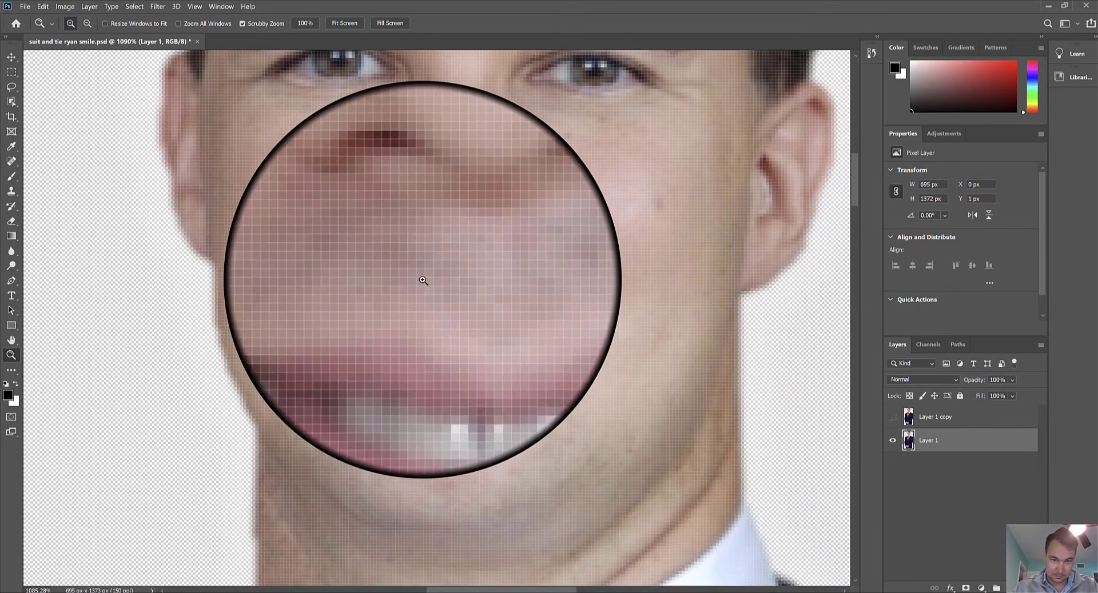
{"action": "left_click_drag", "start_coordinate": [423, 281], "coordinate": [379, 252]}
{"action": "key", "text": "x"}
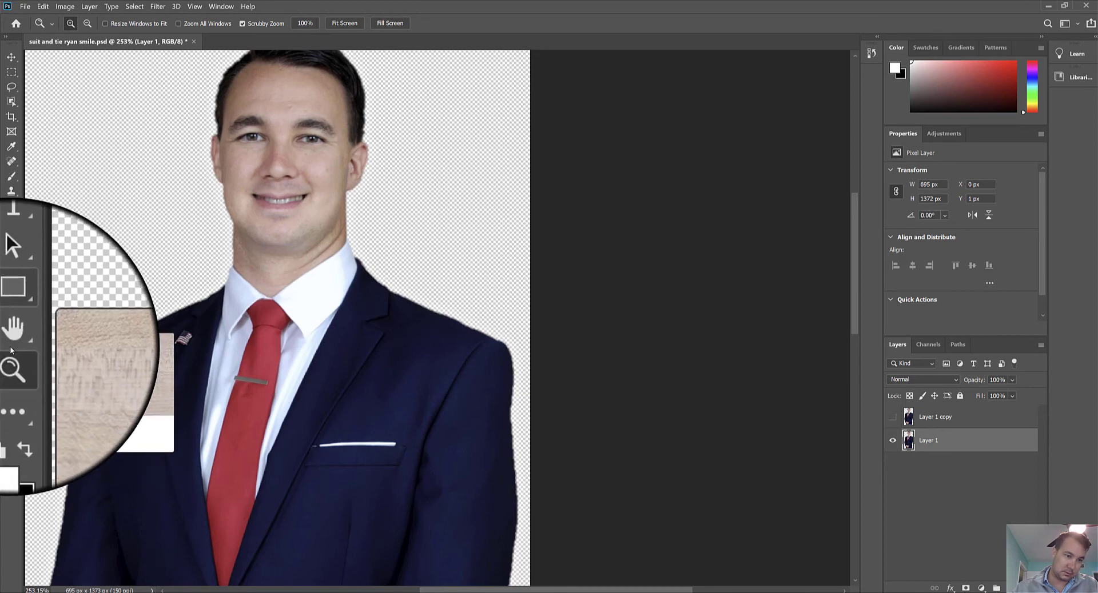
{"action": "mouse_move", "coordinate": [265, 213]}
{"action": "left_mouse_down"}
{"action": "mouse_move", "coordinate": [284, 225]}
{"action": "mouse_move", "coordinate": [272, 223]}
{"action": "left_mouse_up"}
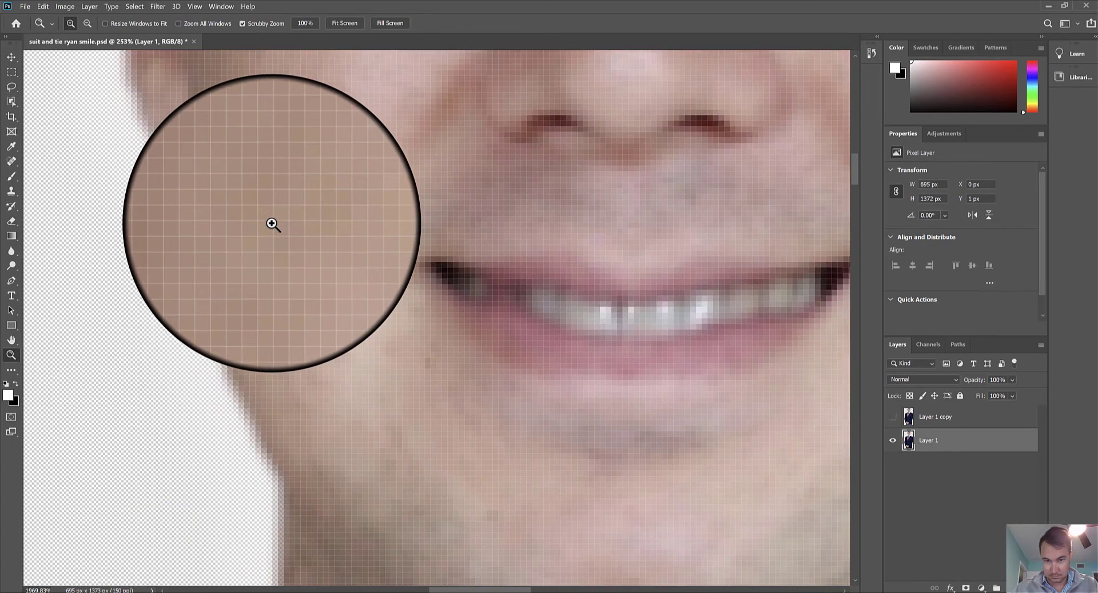
- Smudge the edge between the teeth and lower lip near the mouth corner with the Smudge tool at a 3 px brush size
{"action": "left_click", "coordinate": [10, 183]}
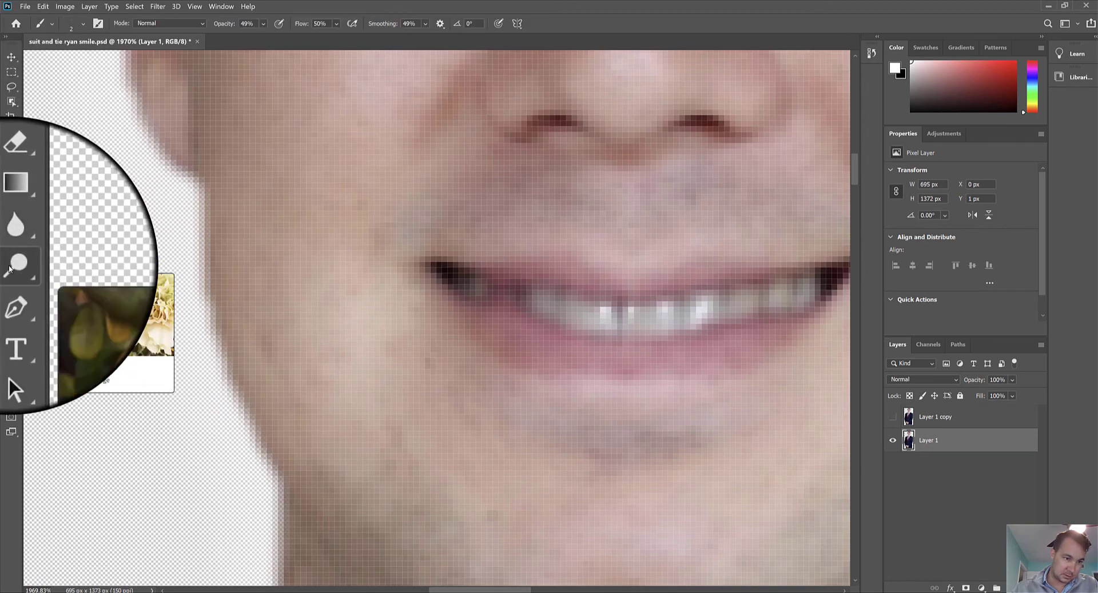
{"action": "left_click", "coordinate": [10, 269]}
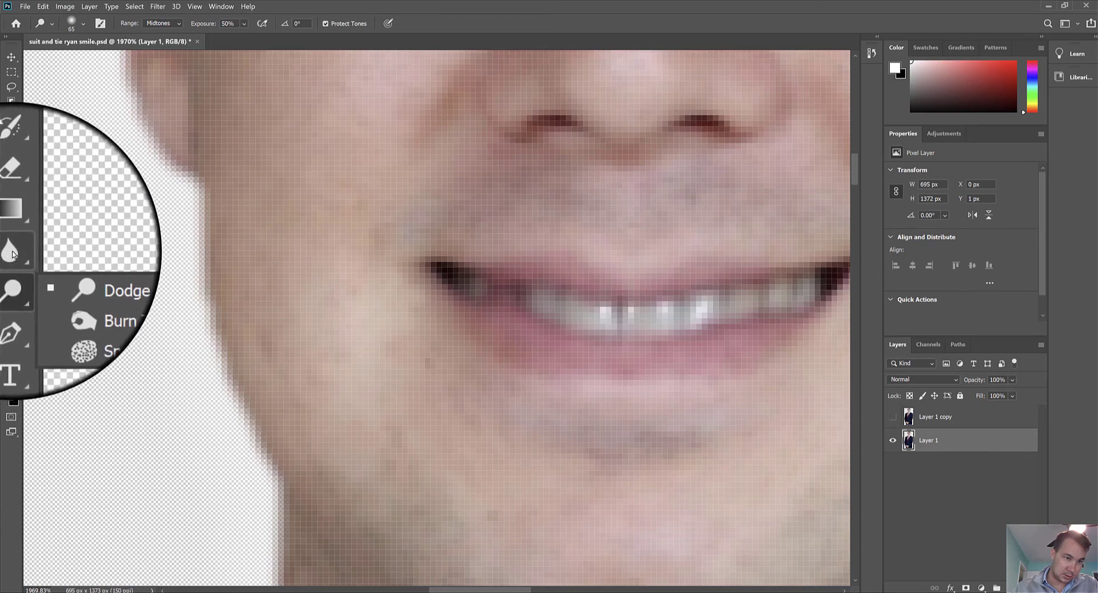
{"action": "left_click", "coordinate": [11, 177]}
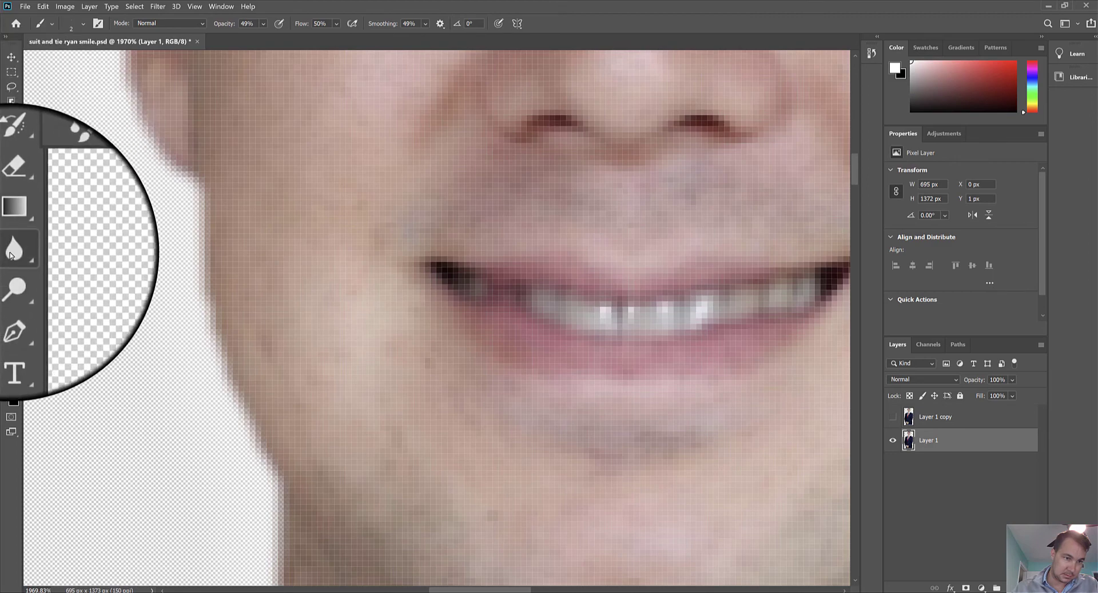
{"action": "left_click", "coordinate": [10, 255]}
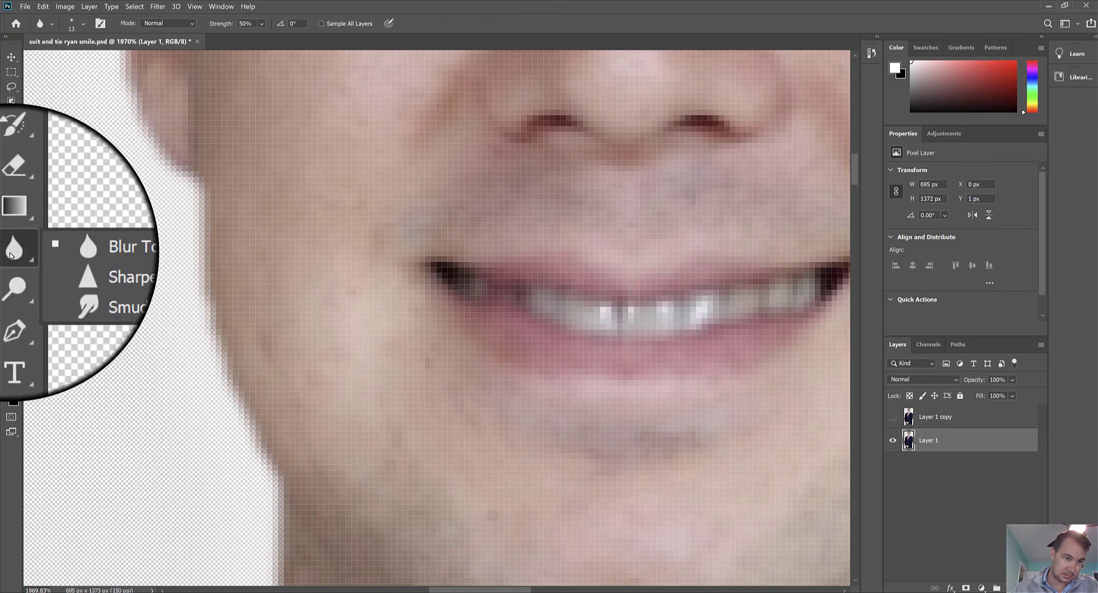
{"action": "left_click", "coordinate": [54, 277]}
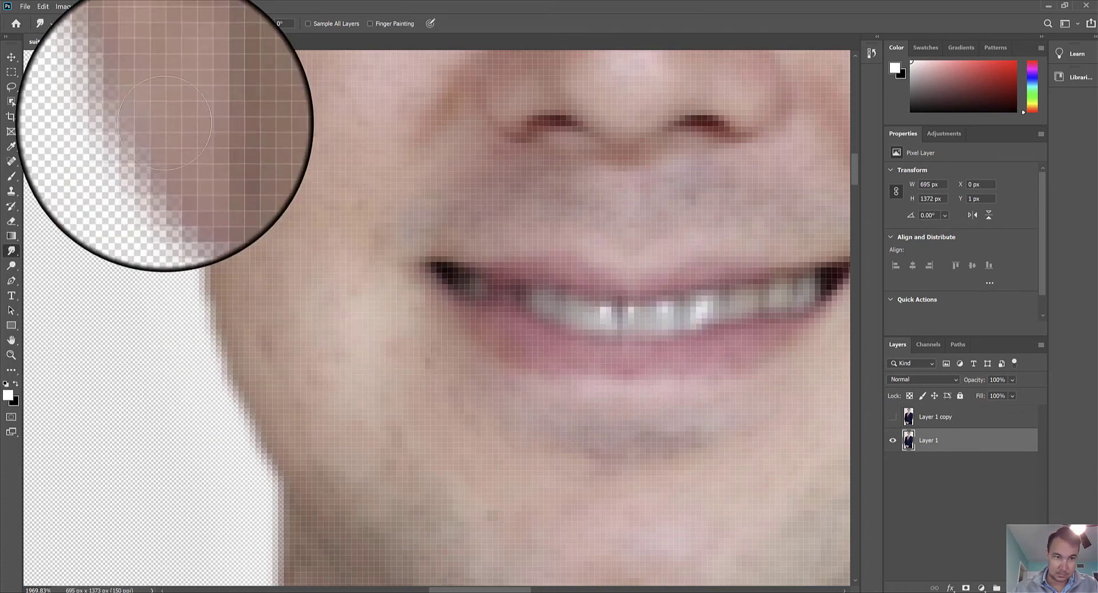
{"action": "left_click", "coordinate": [77, 21]}
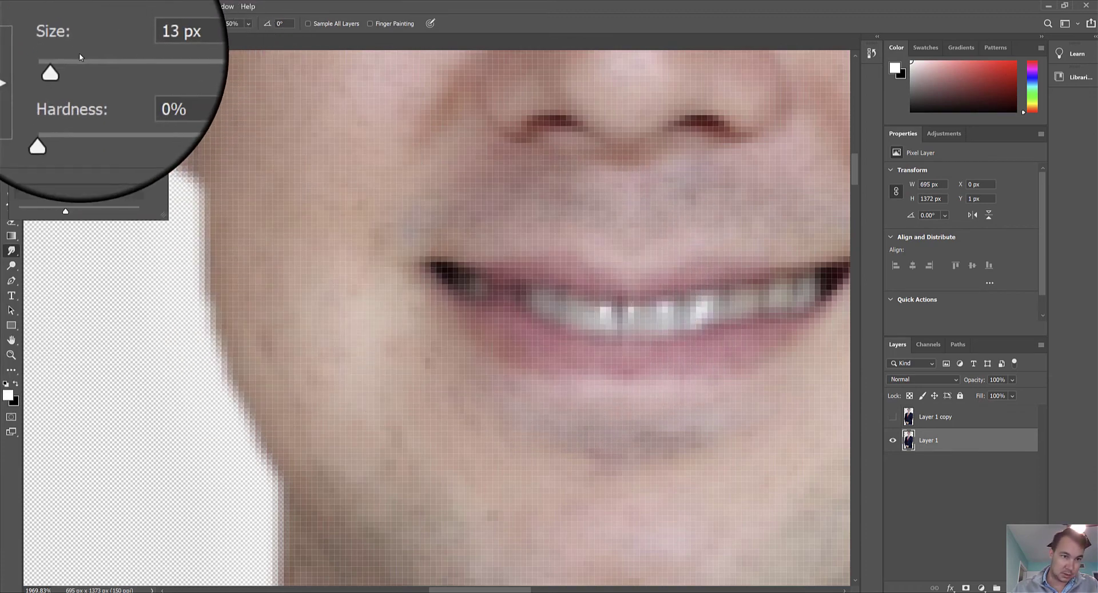
{"action": "left_click_drag", "start_coordinate": [68, 62], "coordinate": [65, 64]}
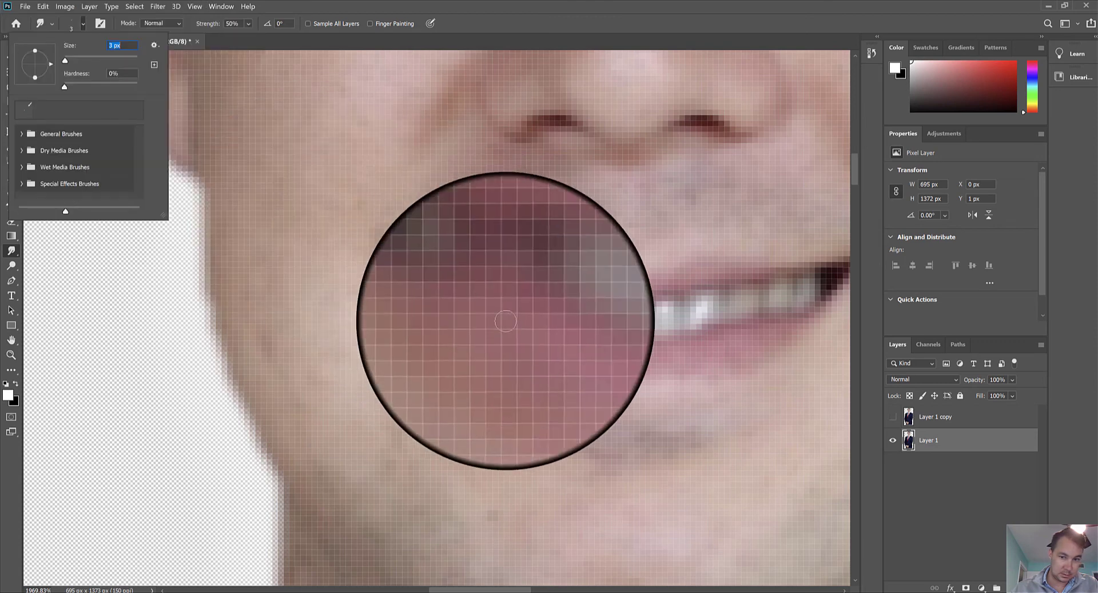
{"action": "left_click", "coordinate": [519, 303]}
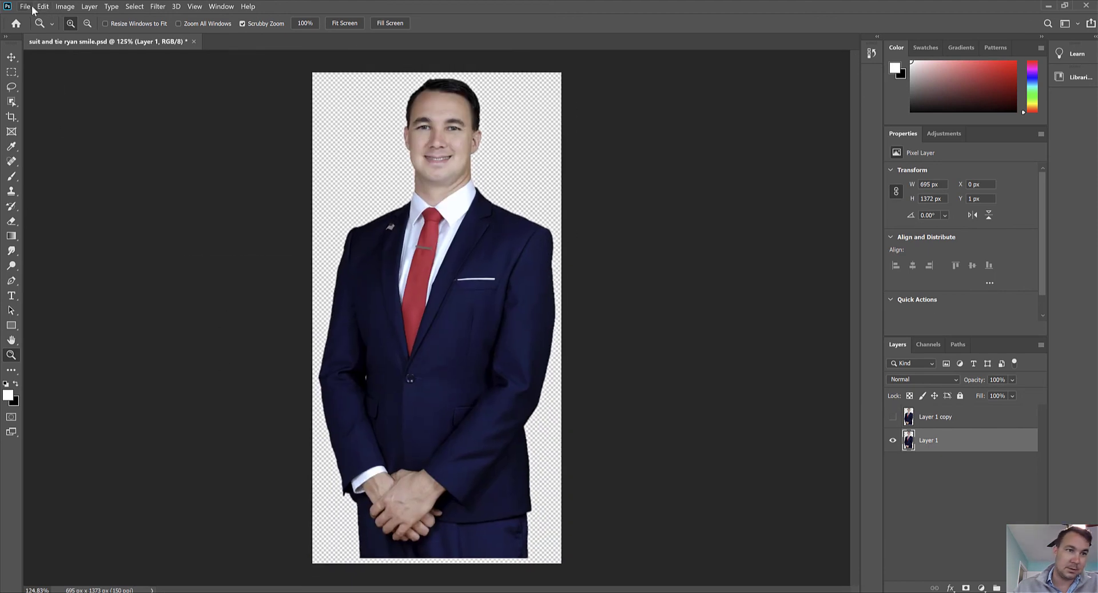
- Open the Export As settings for the portrait and set the file format to PNG
{"action": "left_click", "coordinate": [25, 7]}
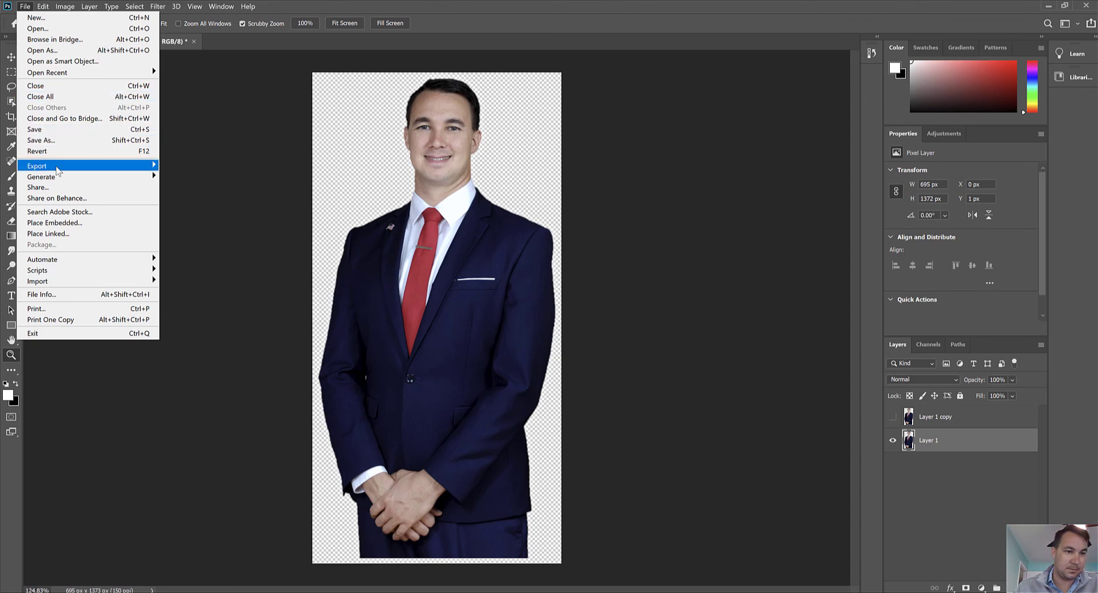
{"action": "mouse_move", "coordinate": [63, 166]}
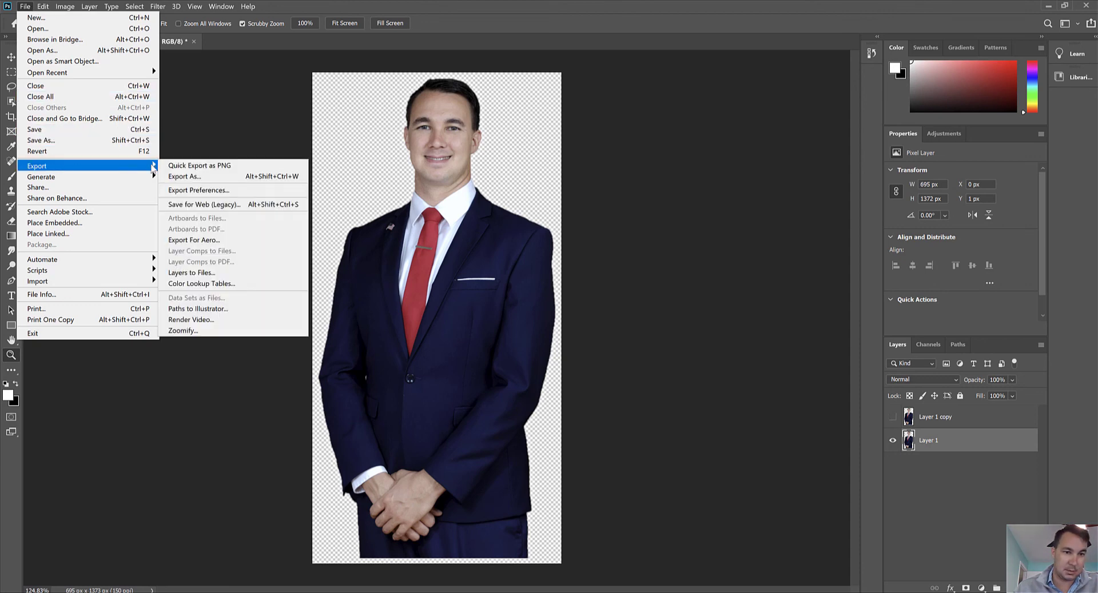
{"action": "left_click", "coordinate": [194, 179]}
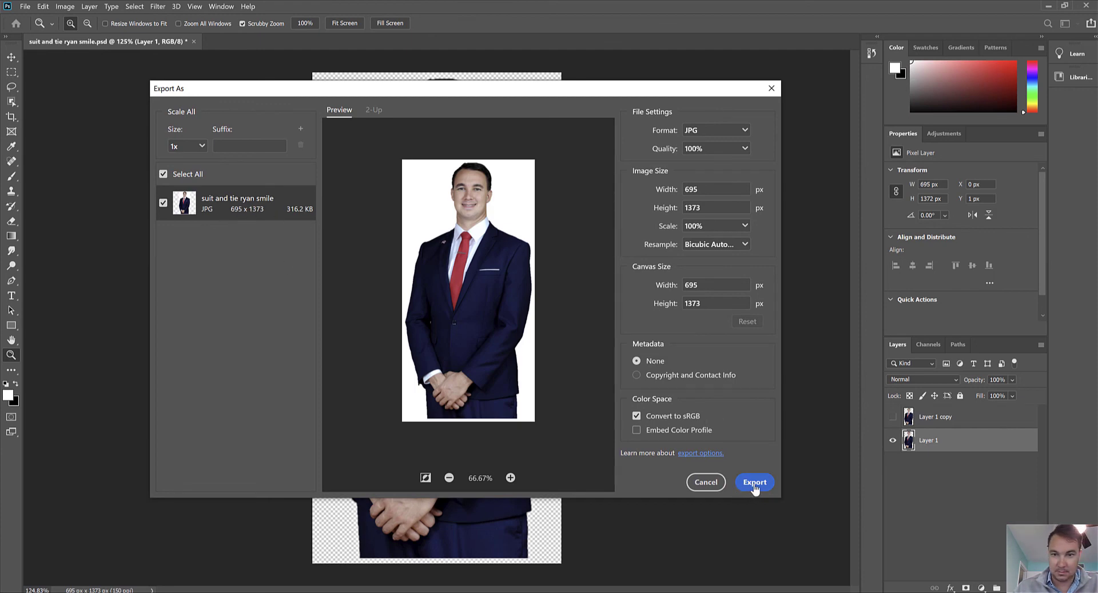
{"action": "left_click", "coordinate": [737, 140]}
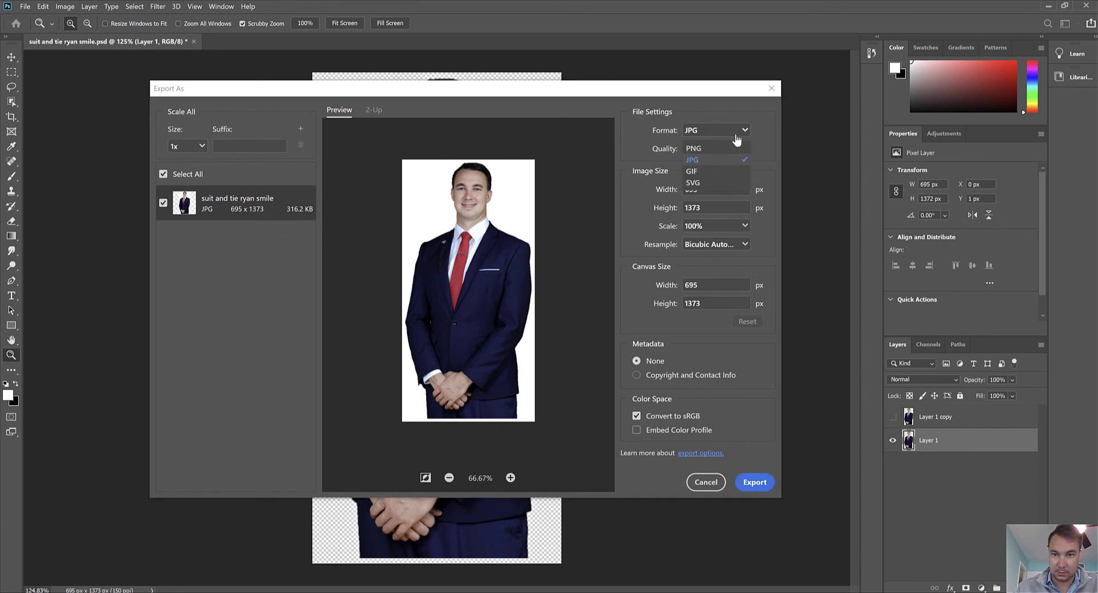
{"action": "left_click", "coordinate": [725, 149]}
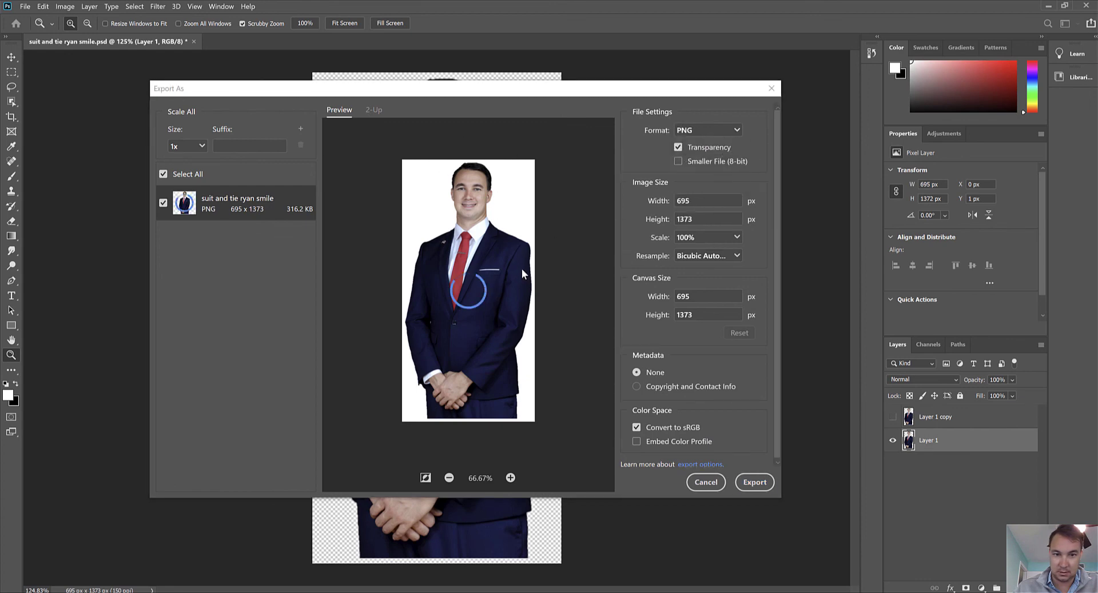